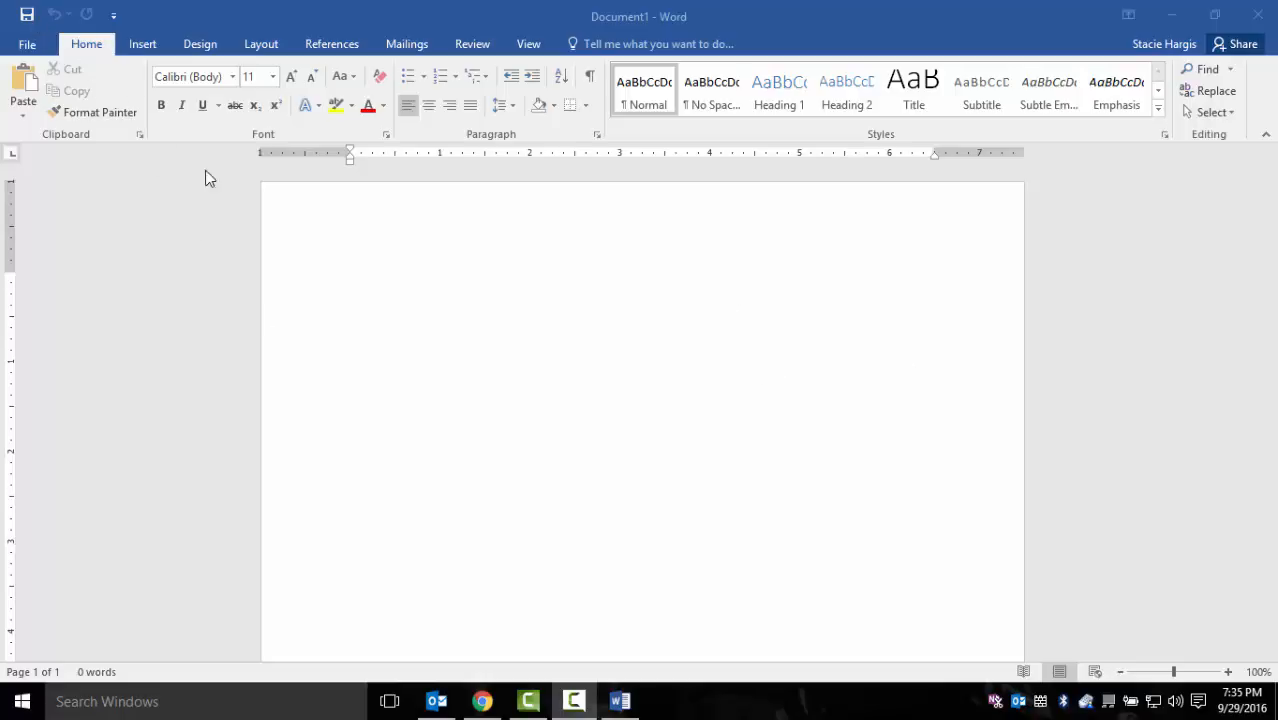
# Step: Start the Step-by-Step Mail Merge Wizard, set the document type to Labels and proceed to the starting document stage
pyautogui.click(406, 44)
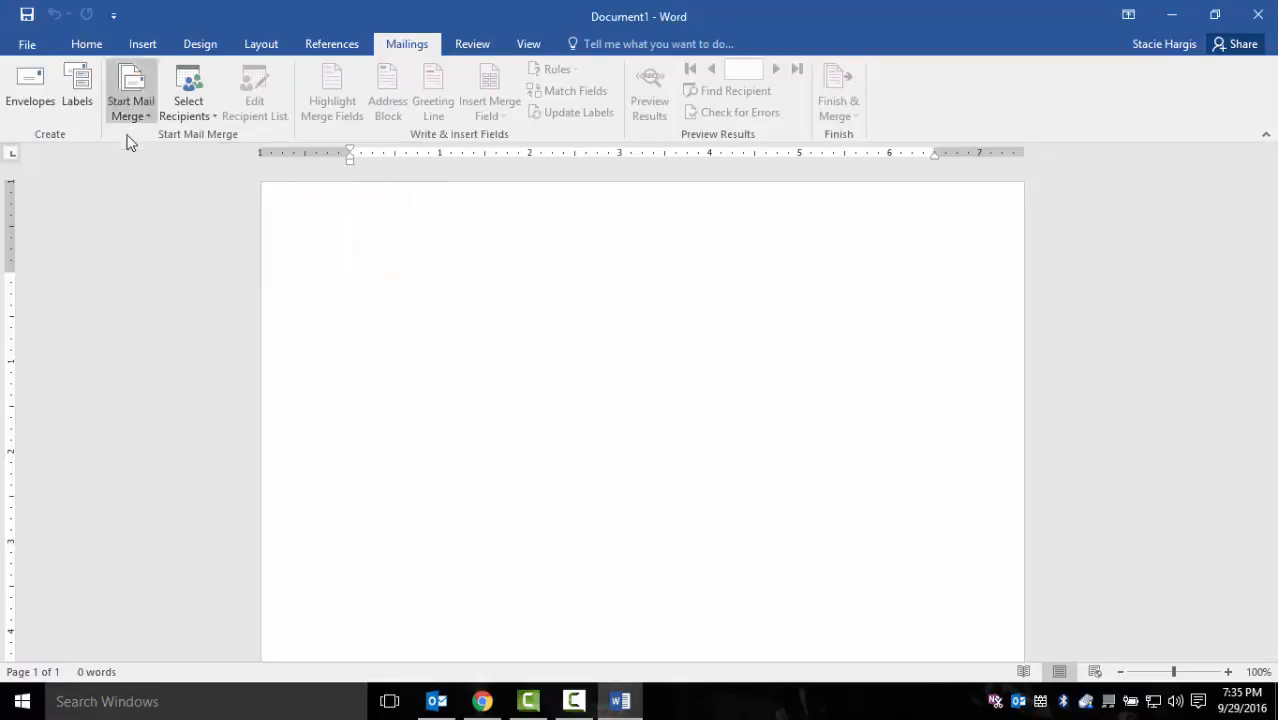
pyautogui.click(130, 104)
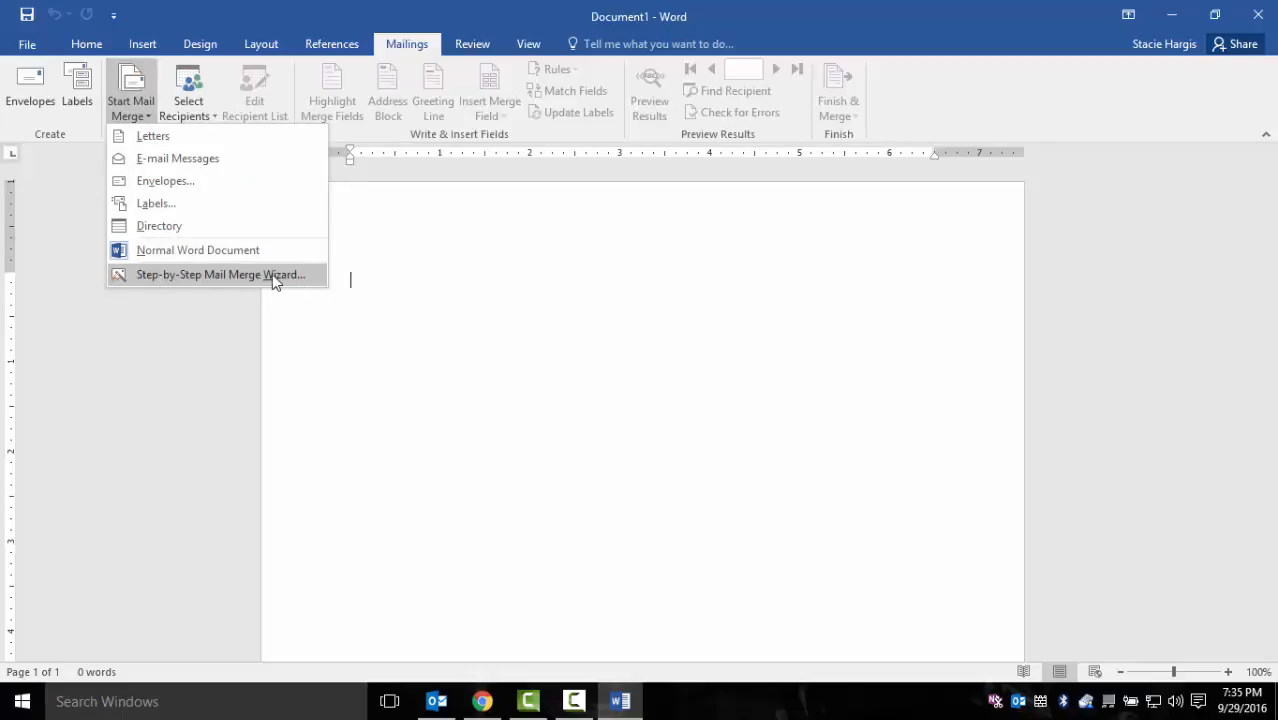
pyautogui.click(217, 275)
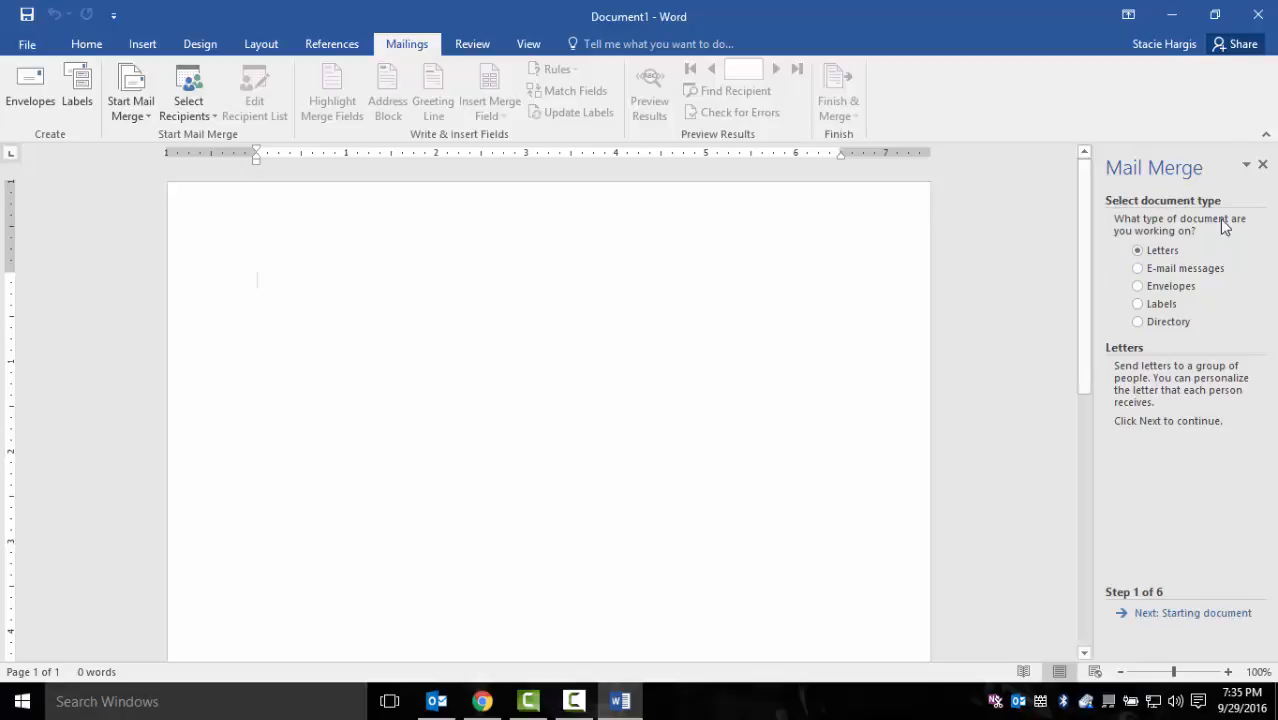
pyautogui.click(1138, 305)
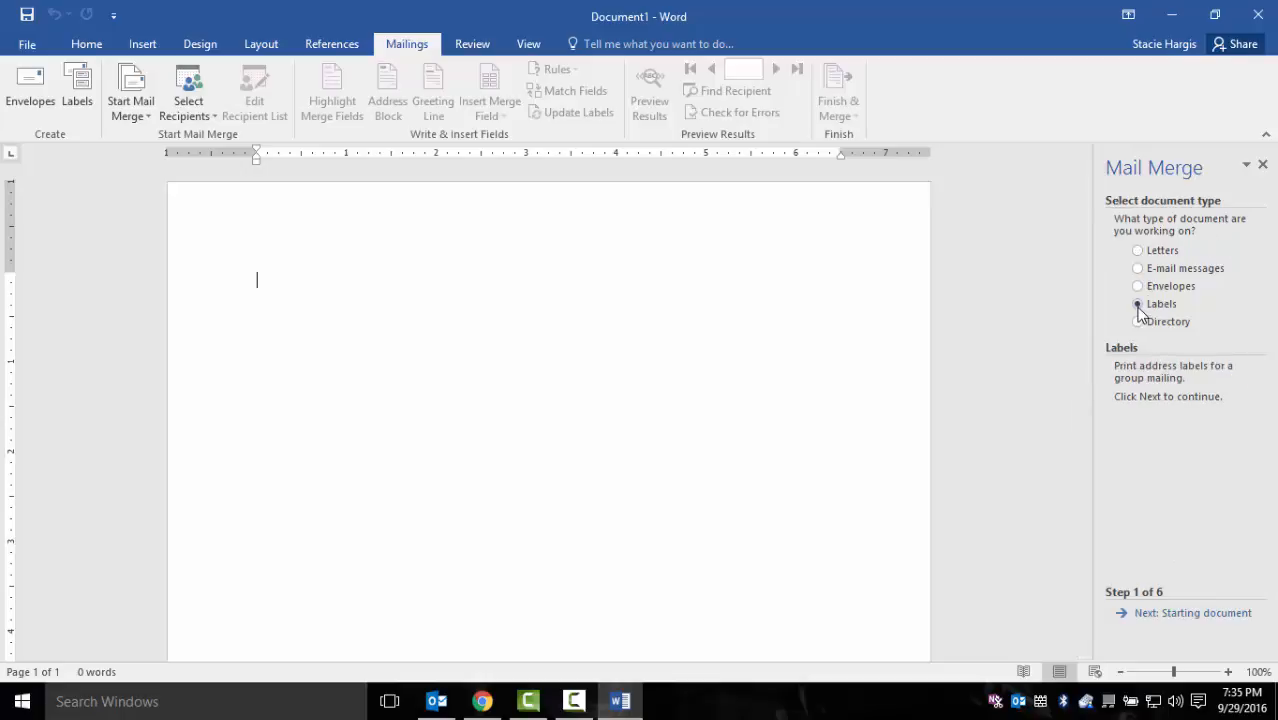
pyautogui.click(1163, 615)
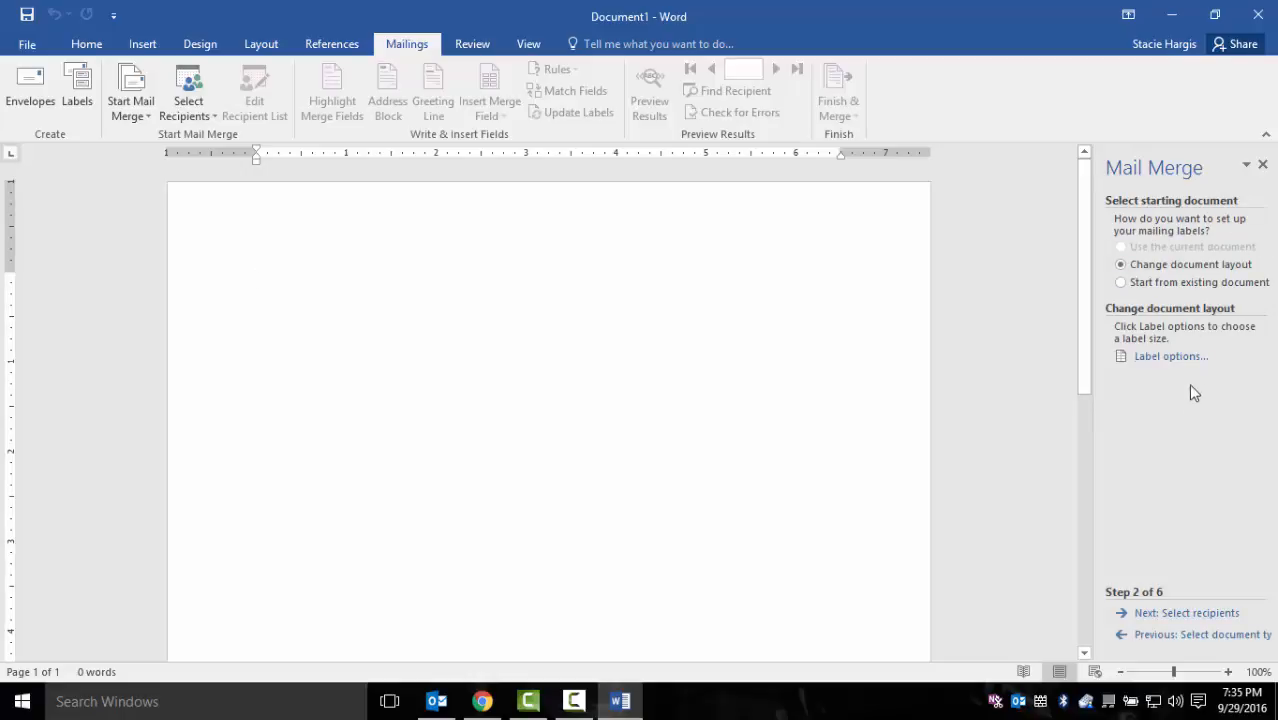
# Step: Open the label options for the document layout and set the label vendor to Avery US Letter
pyautogui.click(1142, 358)
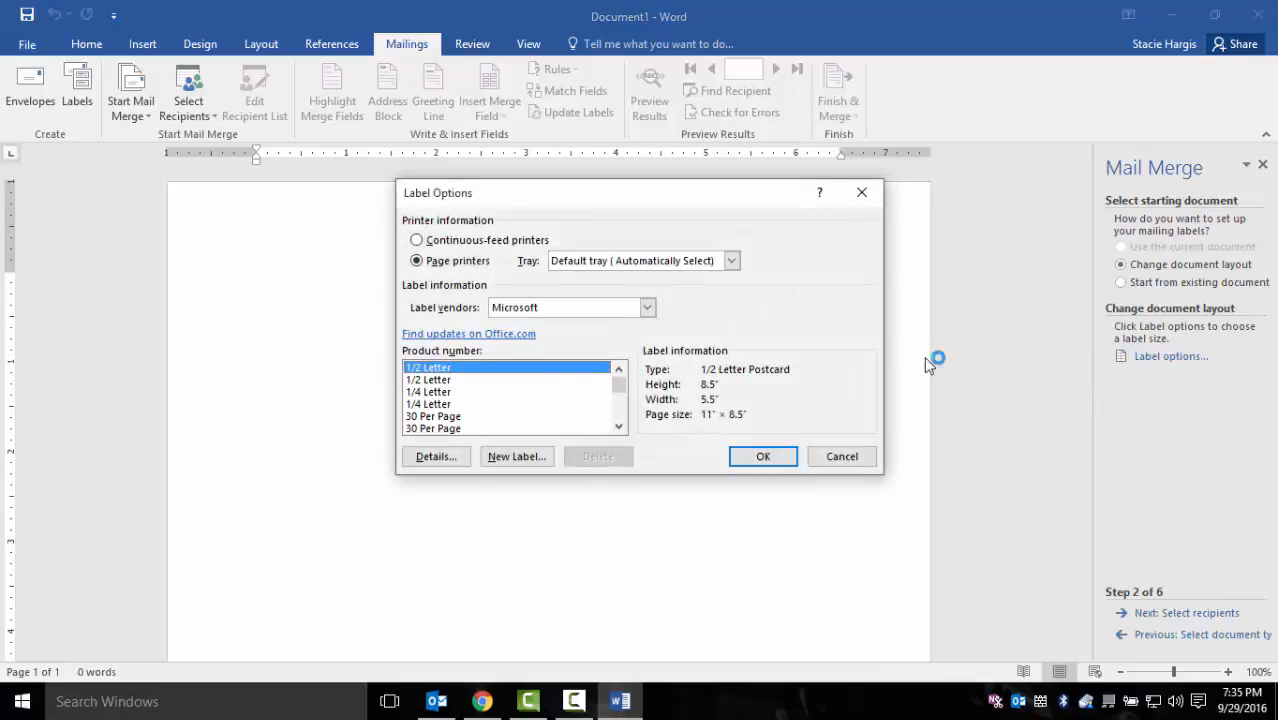
pyautogui.click(549, 316)
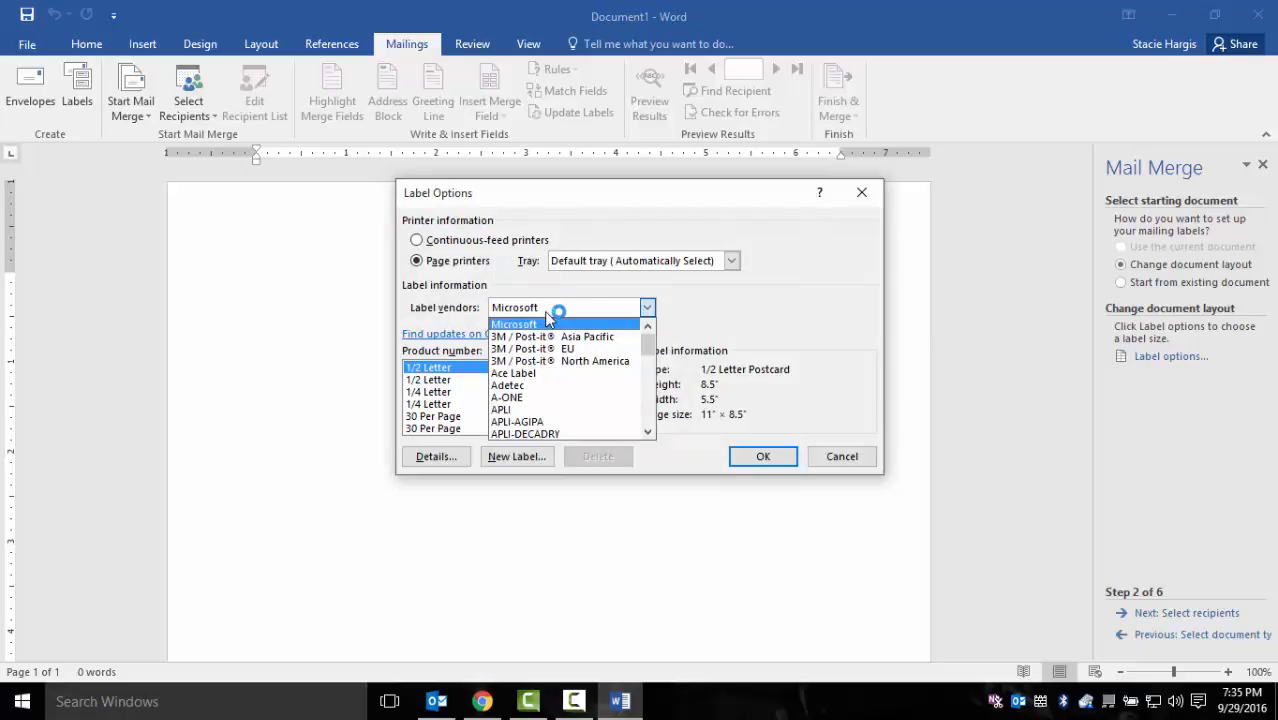
pyautogui.scroll(-3, 570, 400)
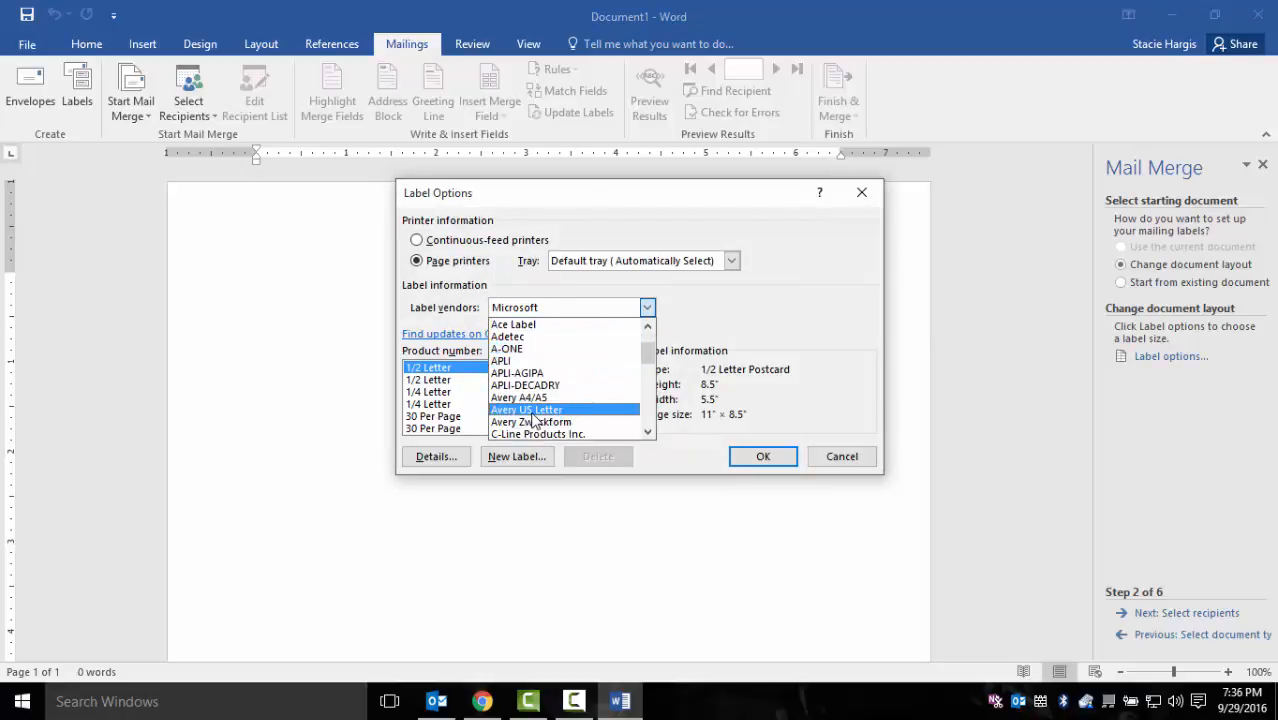
pyautogui.click(535, 411)
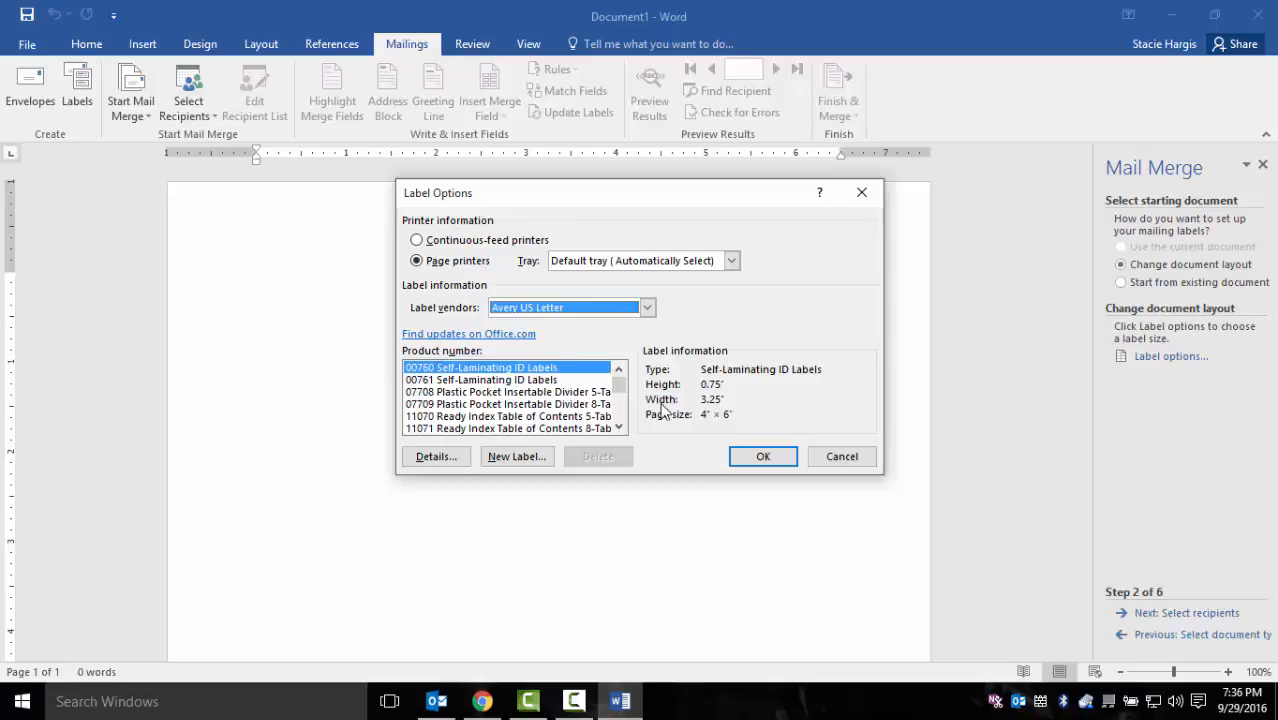
# Step: Choose the product 5160 Easy Peel Address Labels and apply it to the document layout
pyautogui.click(619, 428)
pyautogui.click(619, 428)
pyautogui.click(619, 428)
pyautogui.click(530, 416)
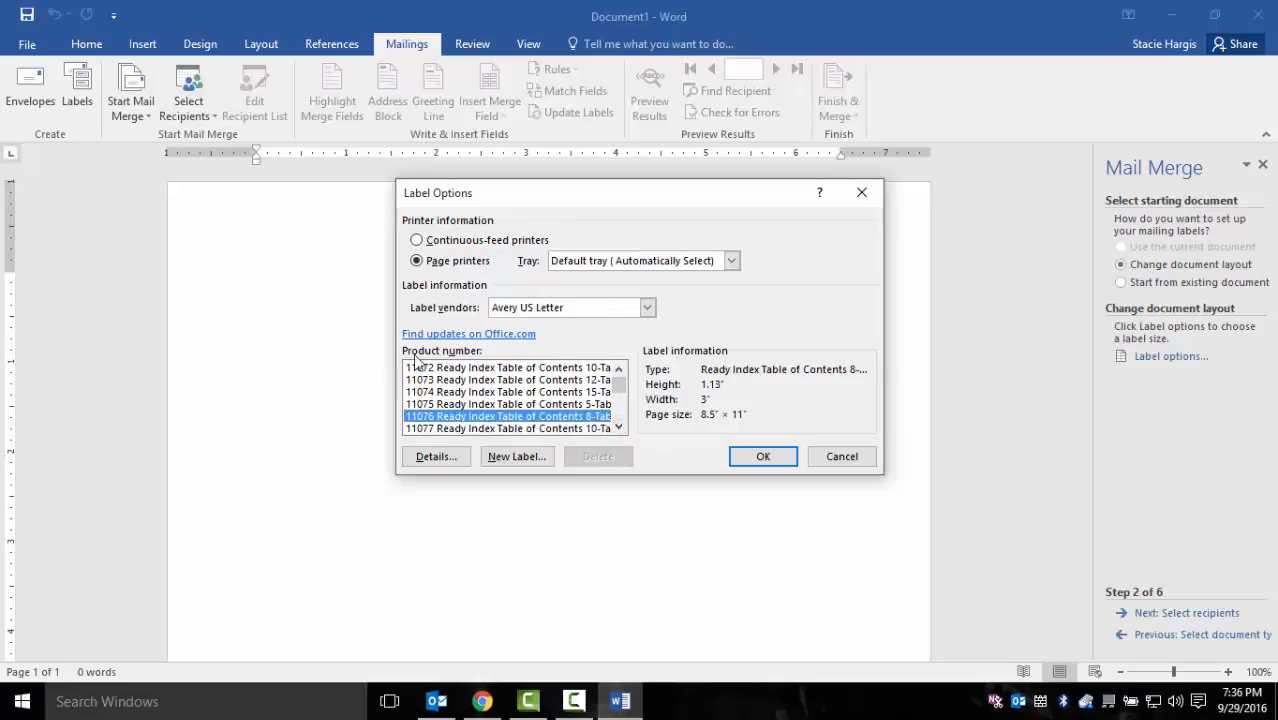
pyautogui.click(480, 394)
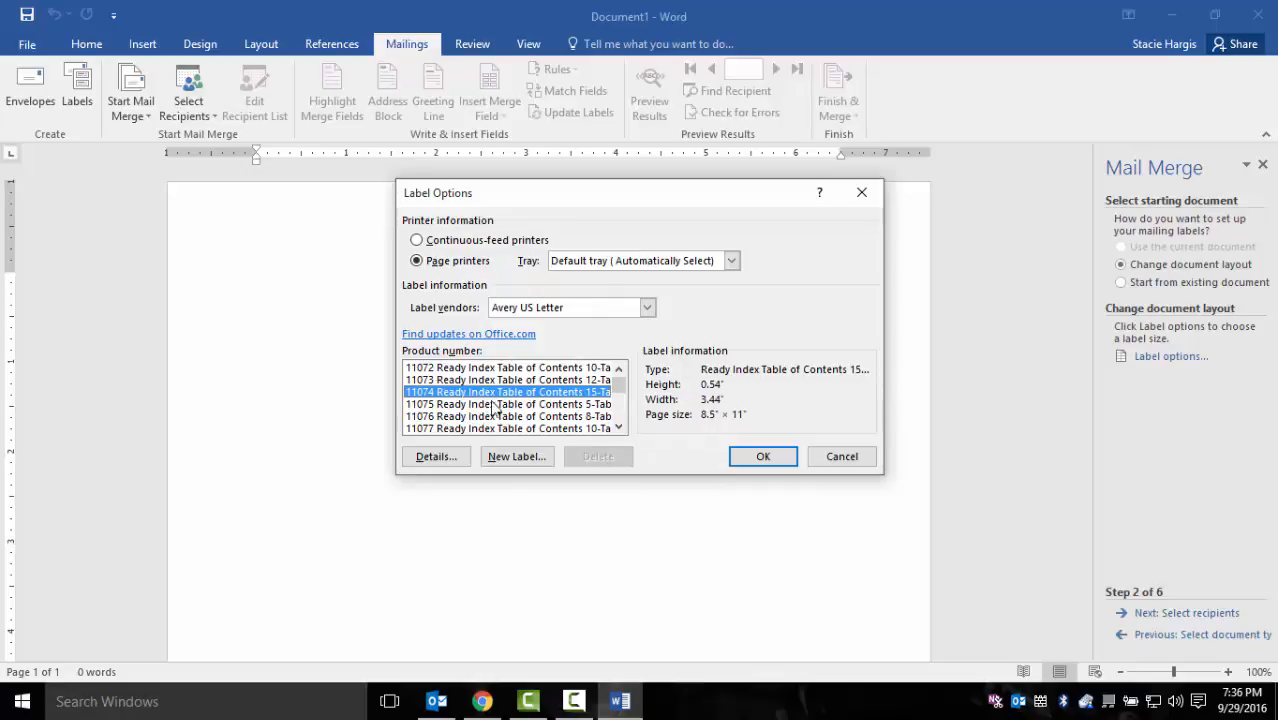
pyautogui.click(492, 403)
pyautogui.click(440, 382)
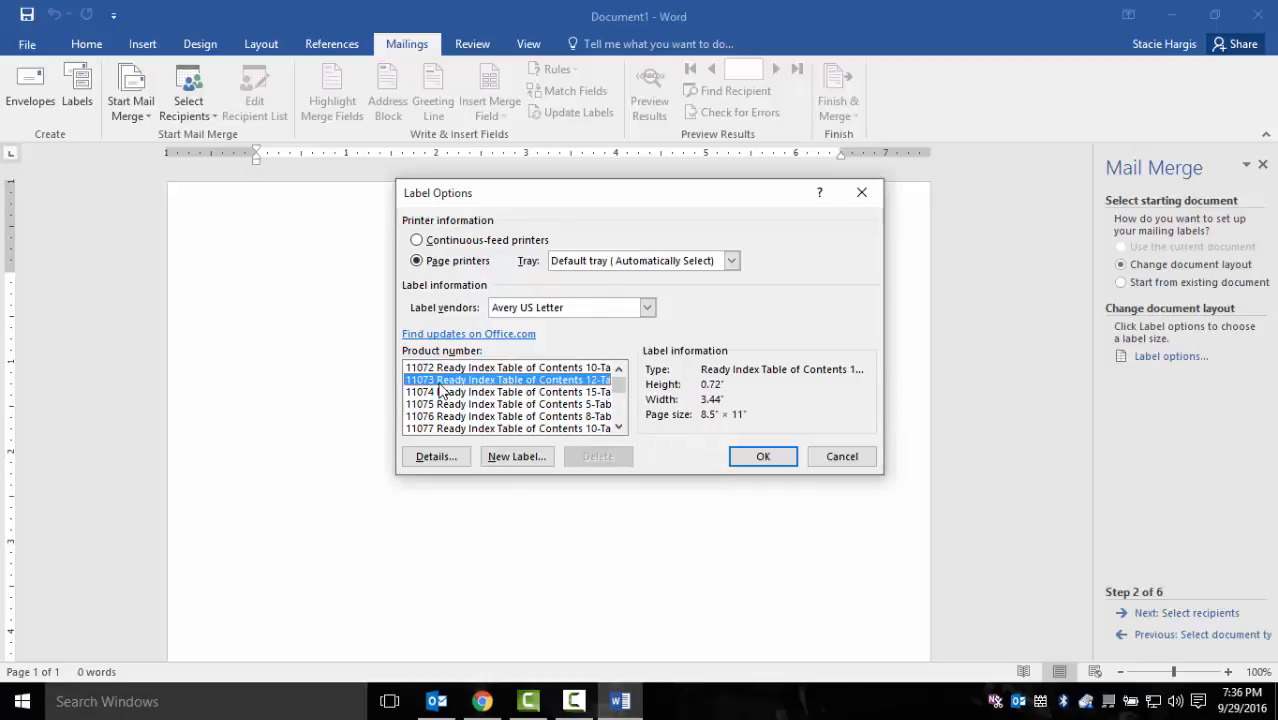
pyautogui.scroll(-10, 441, 391)
pyautogui.click(441, 392)
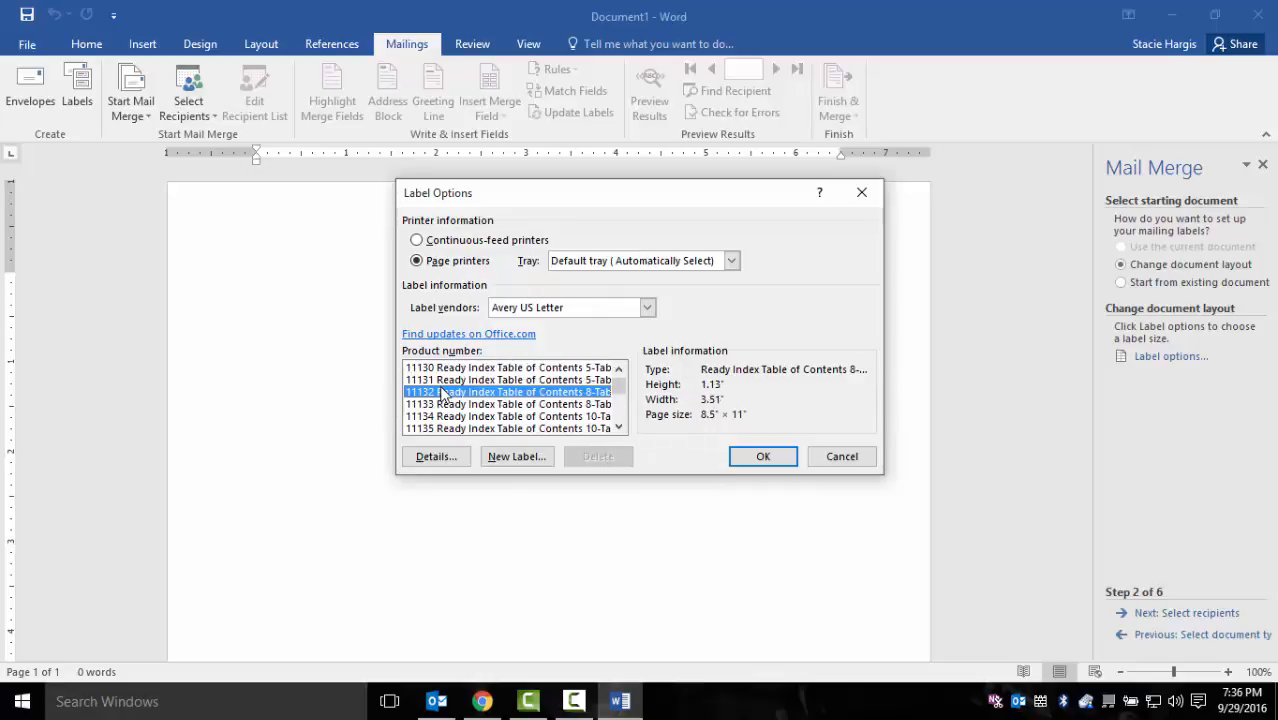
pyautogui.write('5160 Easy Peel Address Labels')
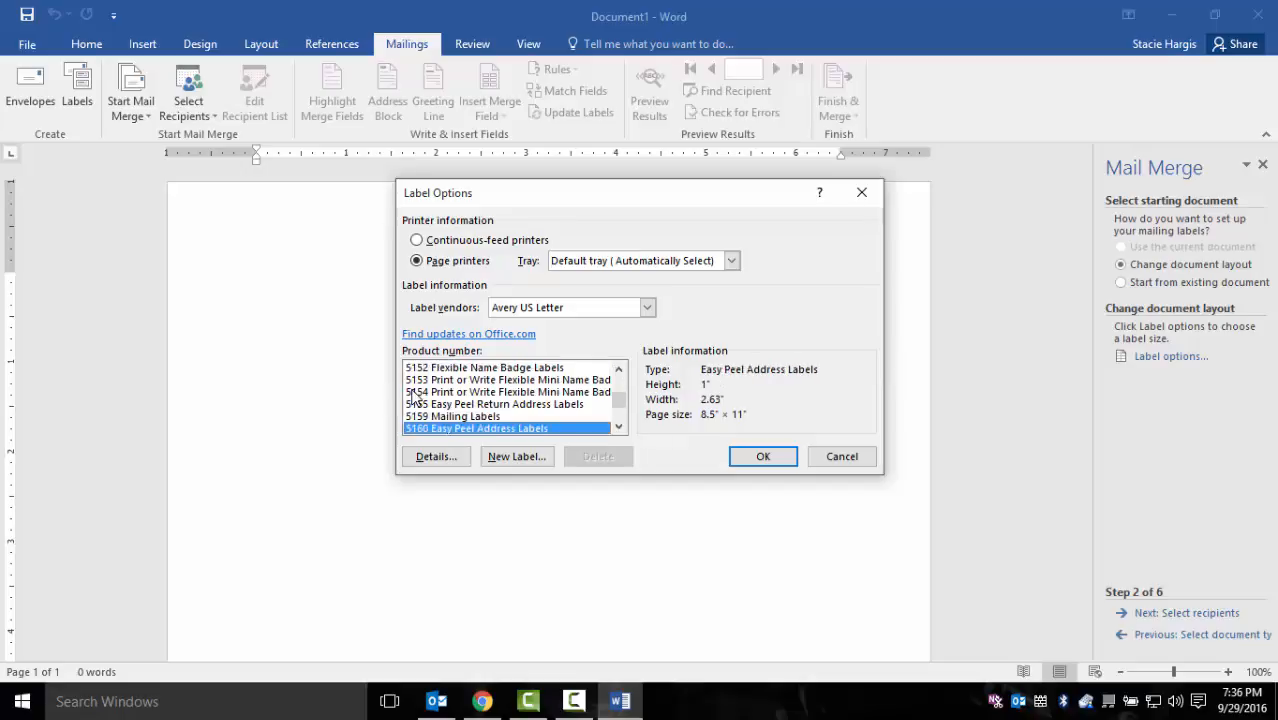
pyautogui.click(446, 430)
pyautogui.click(746, 460)
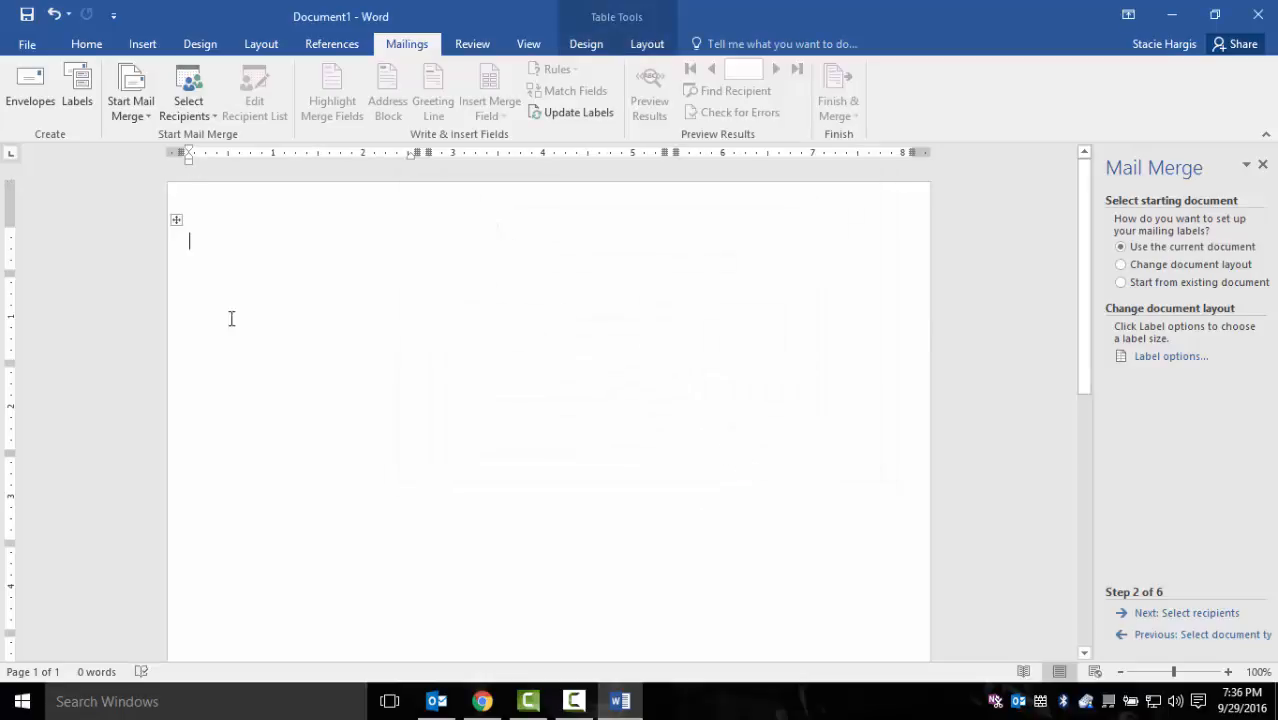
# Step: Select the entire label table to examine how the labels are laid out on the page
pyautogui.click(177, 220)
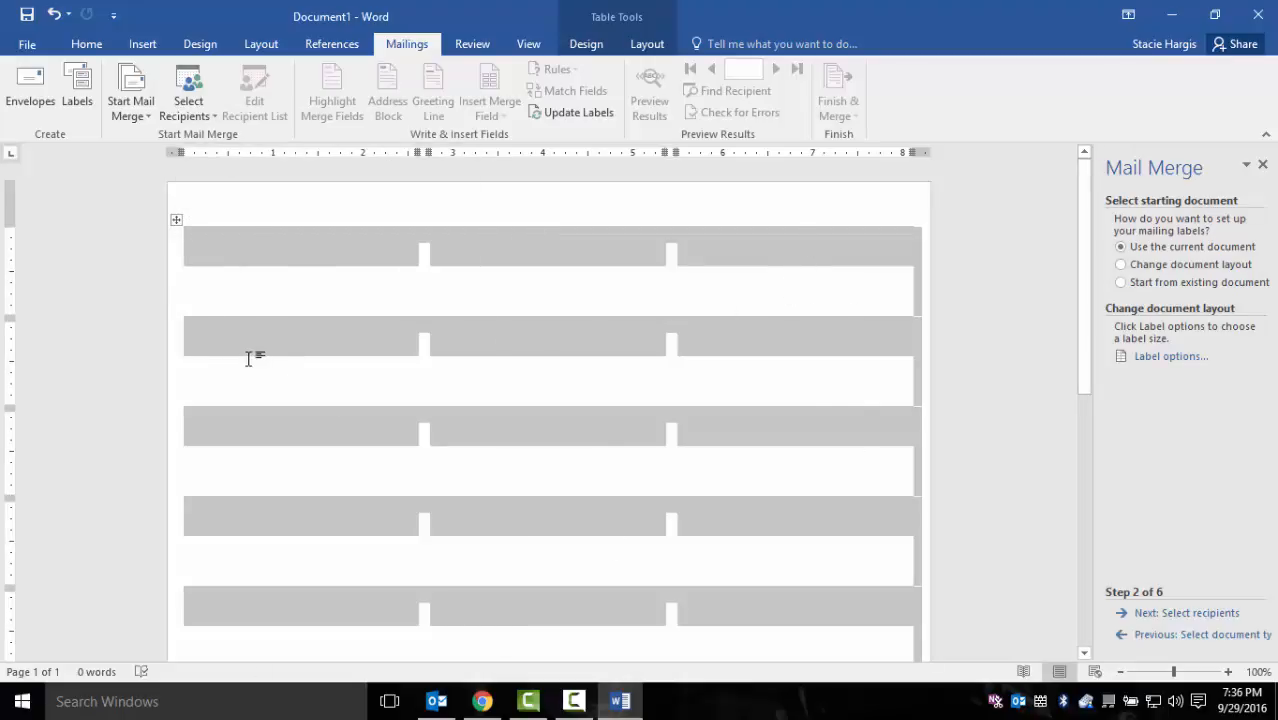
pyautogui.click(250, 398)
pyautogui.click(230, 600)
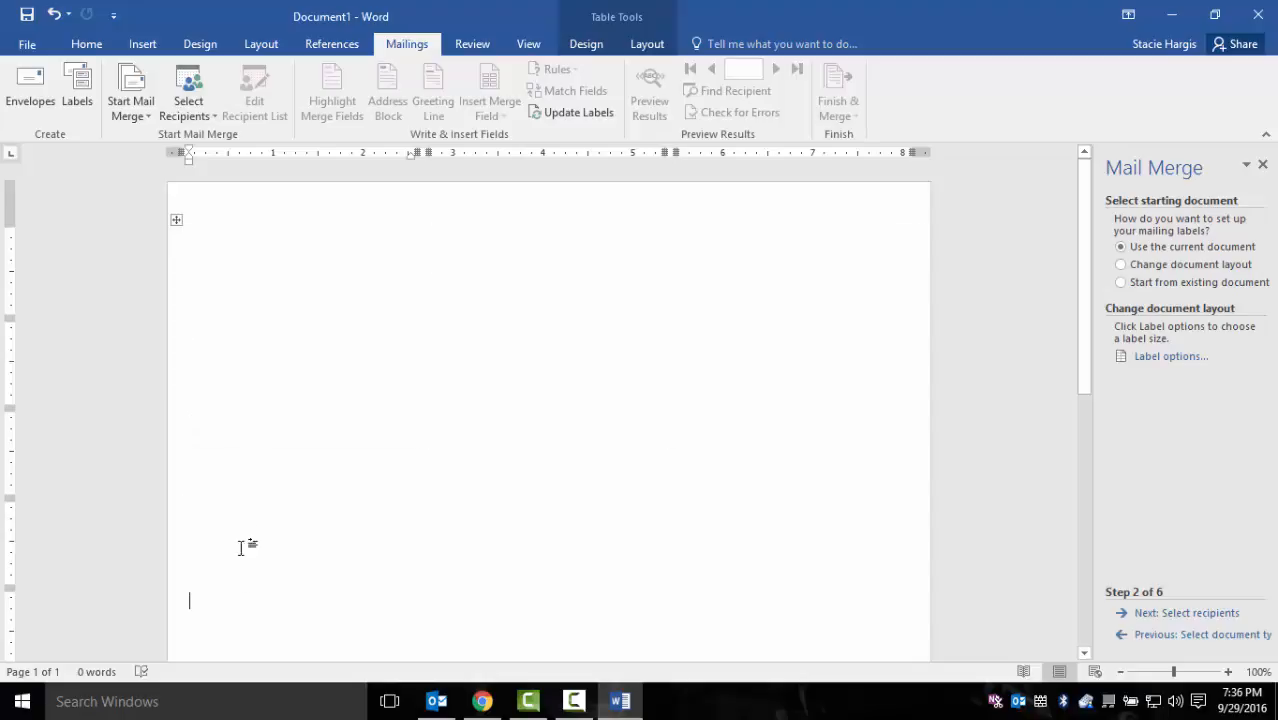
pyautogui.click(175, 220)
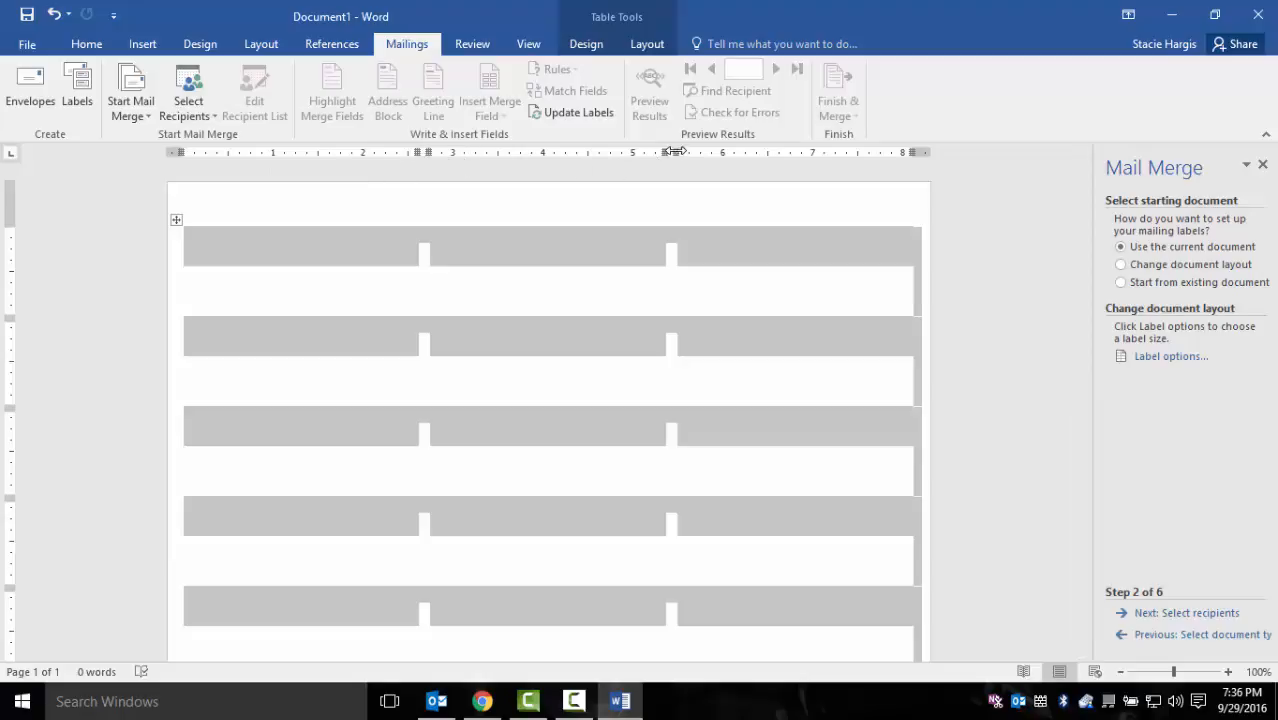
# Step: Proceed to recipient selection and browse for an existing list in the Fall 2016 folder on the H: drive
pyautogui.click(1168, 614)
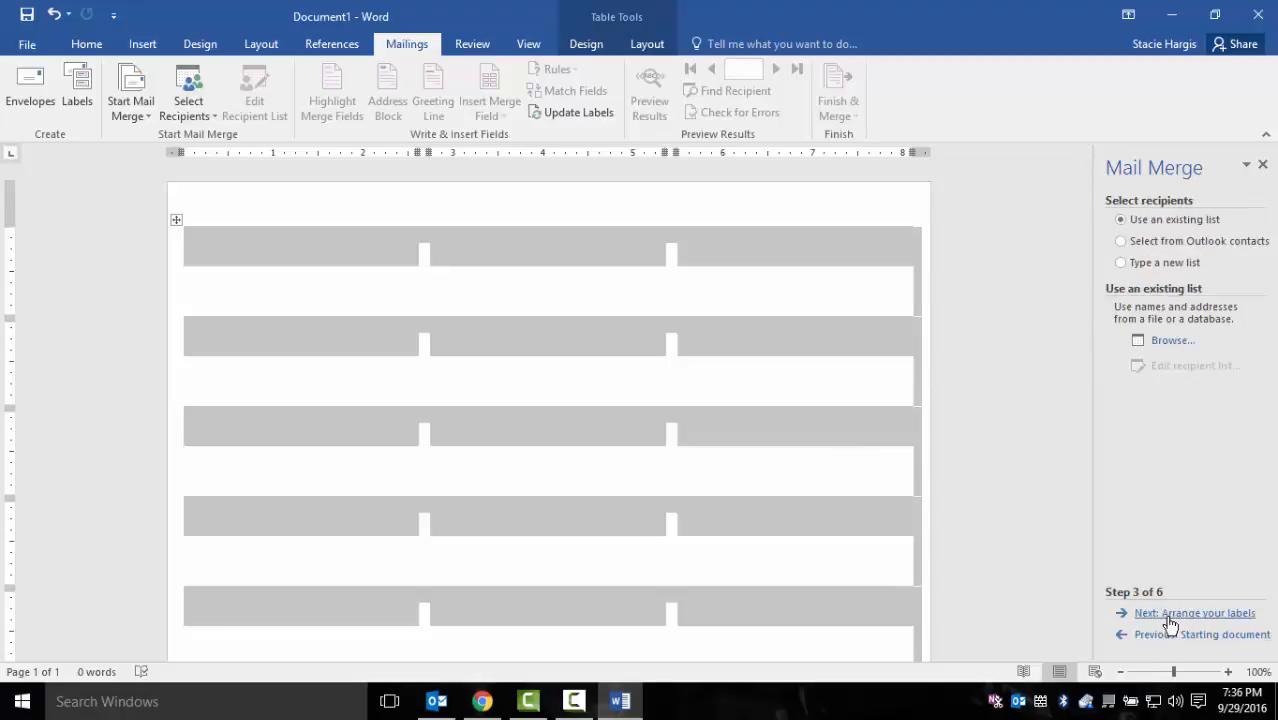
pyautogui.click(1170, 344)
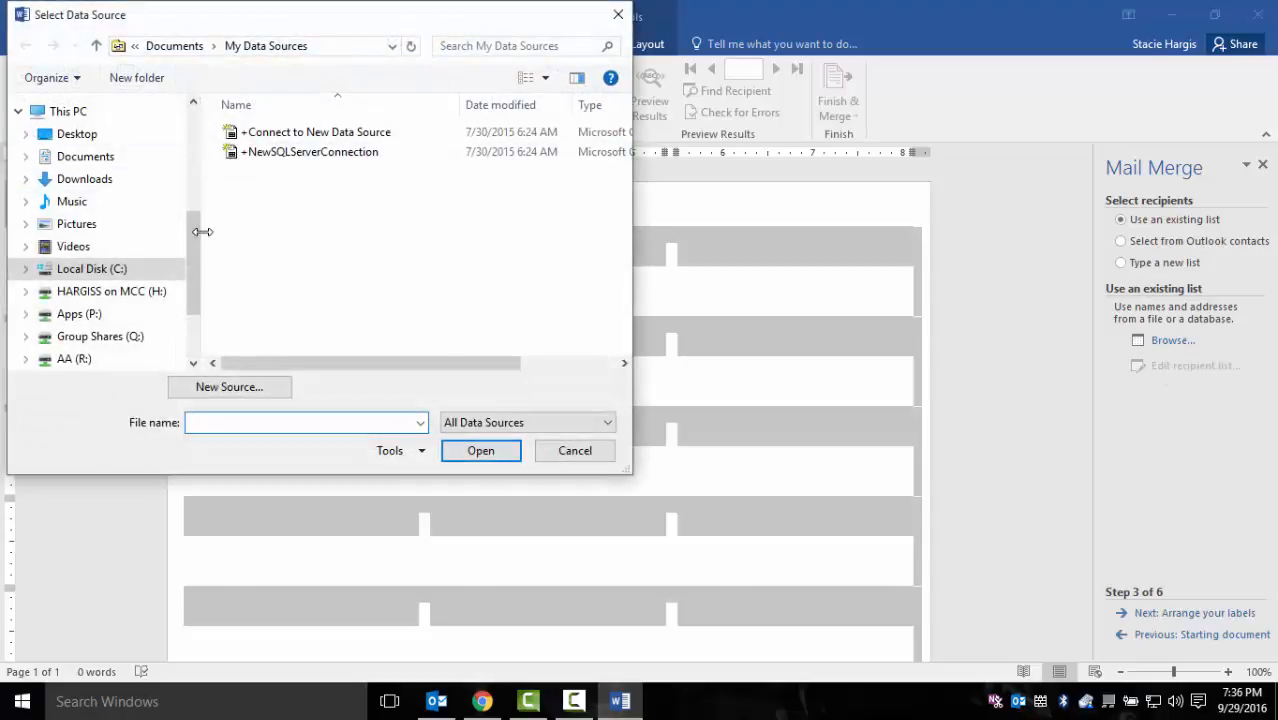
pyautogui.scroll(-2, 188, 250)
pyautogui.click(100, 194)
pyautogui.click(140, 222)
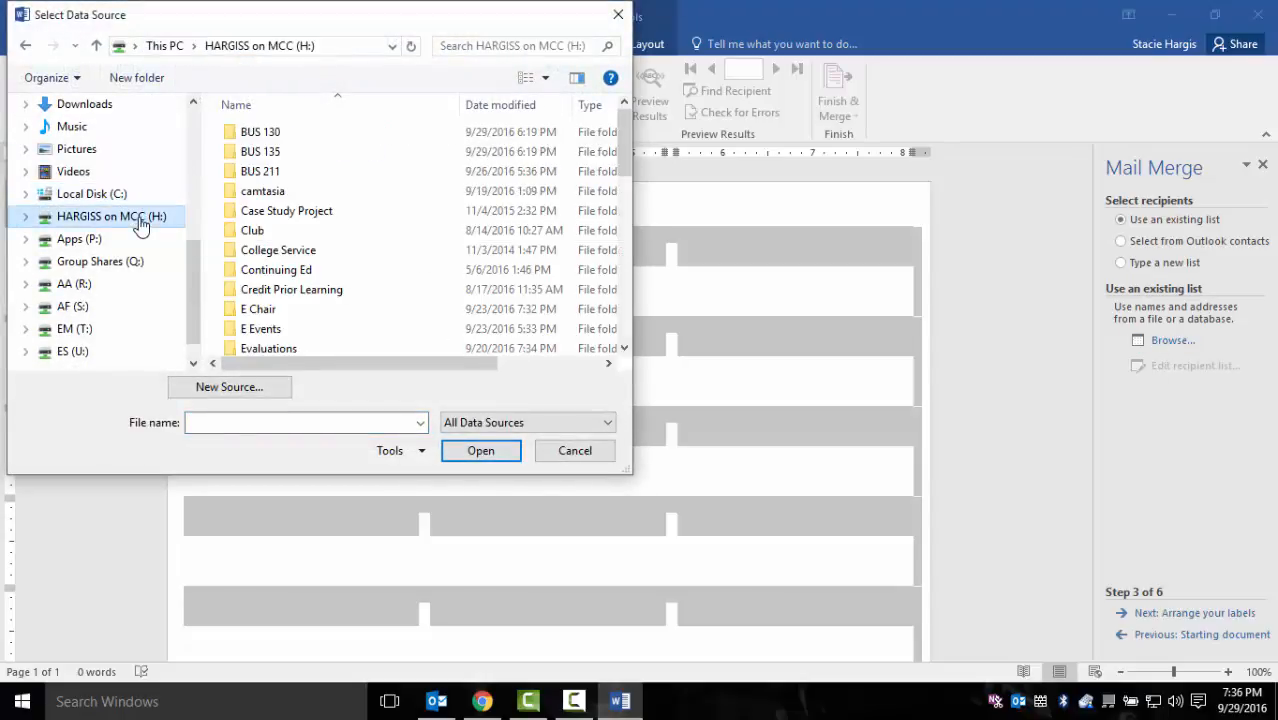
pyautogui.click(428, 290)
pyautogui.scroll(-3, 428, 294)
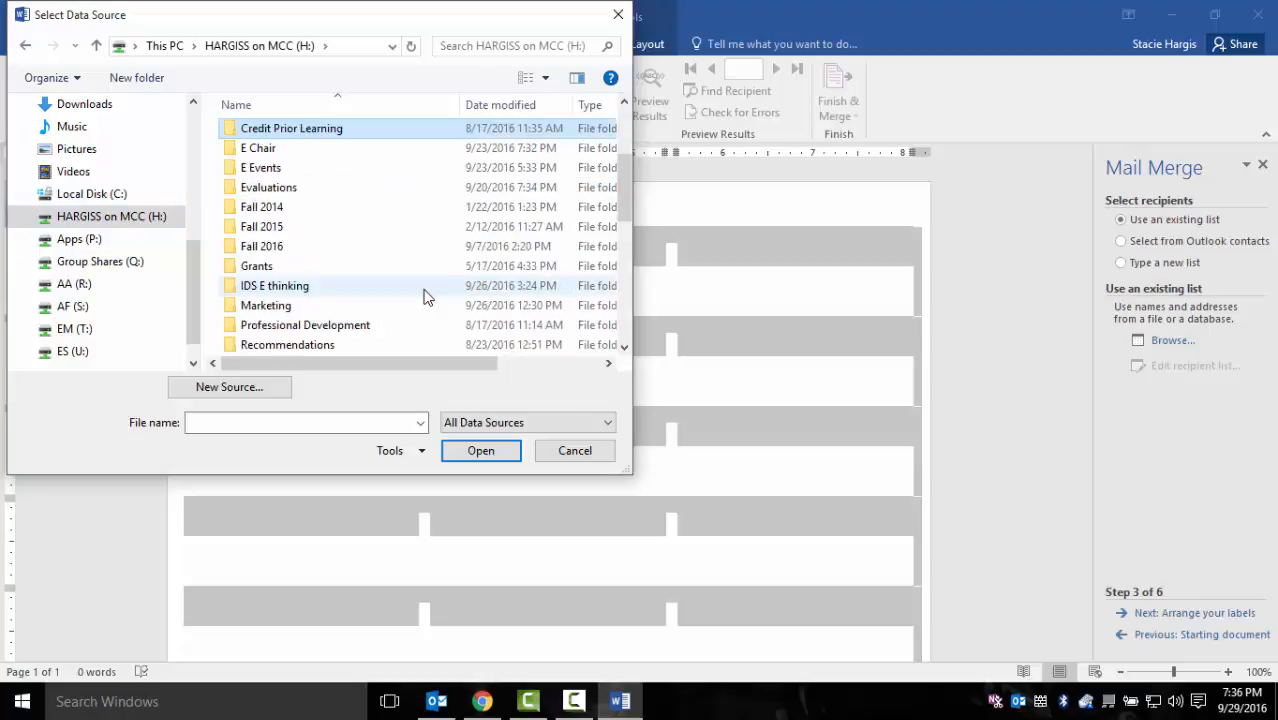
pyautogui.doubleClick(417, 248)
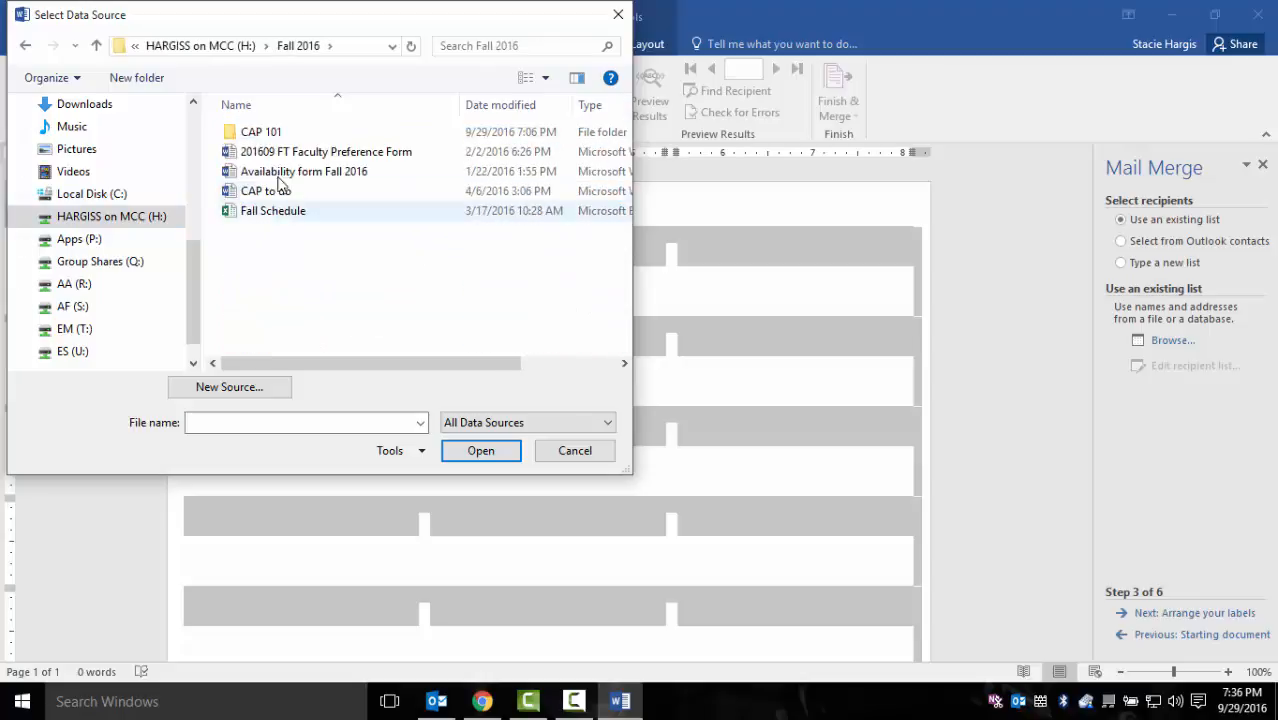
# Step: Load label_addresses from the Newsletter folder under CAP 101 > Actvities as the data source and accept all its recipients
pyautogui.doubleClick(277, 133)
pyautogui.doubleClick(278, 133)
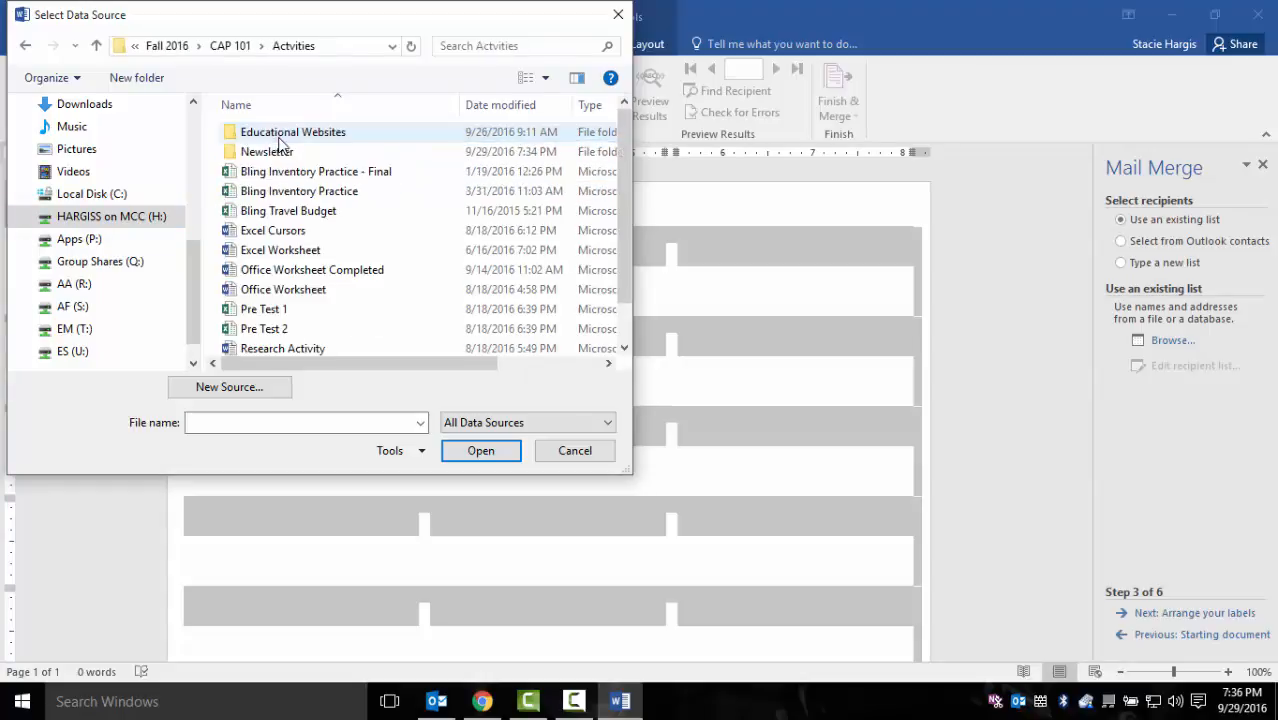
pyautogui.doubleClick(281, 150)
pyautogui.click(280, 158)
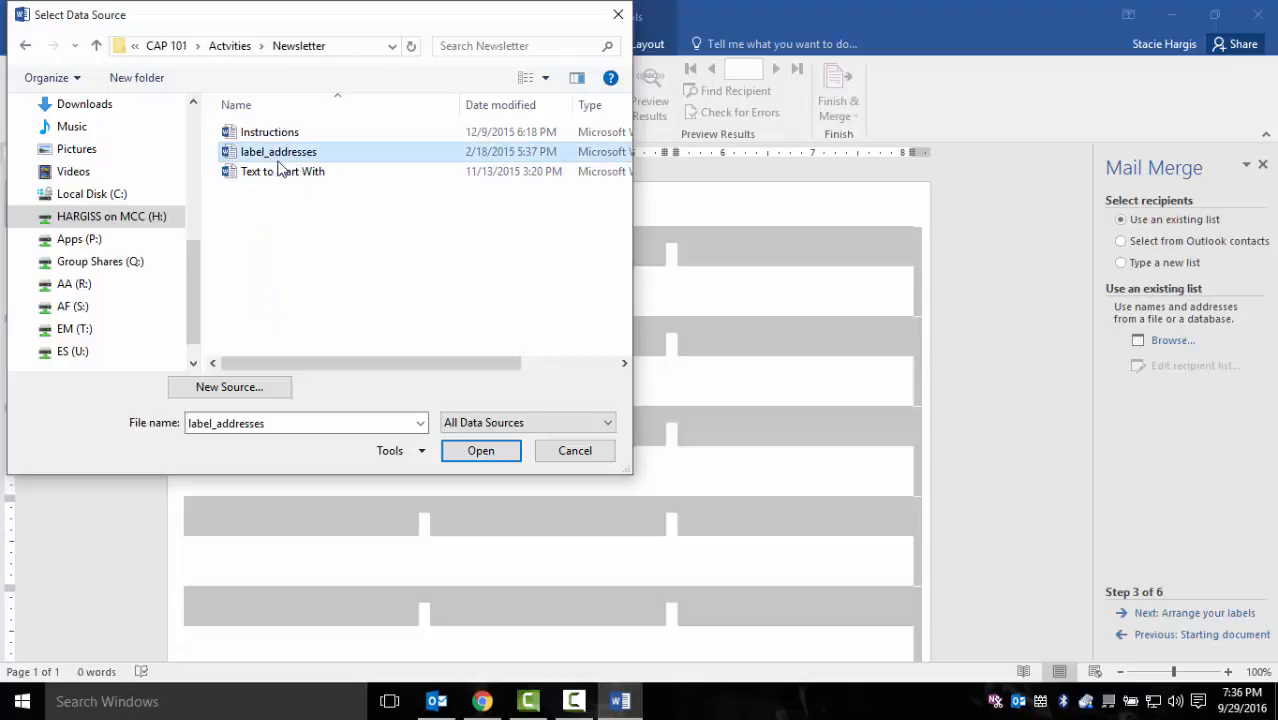
pyautogui.click(484, 450)
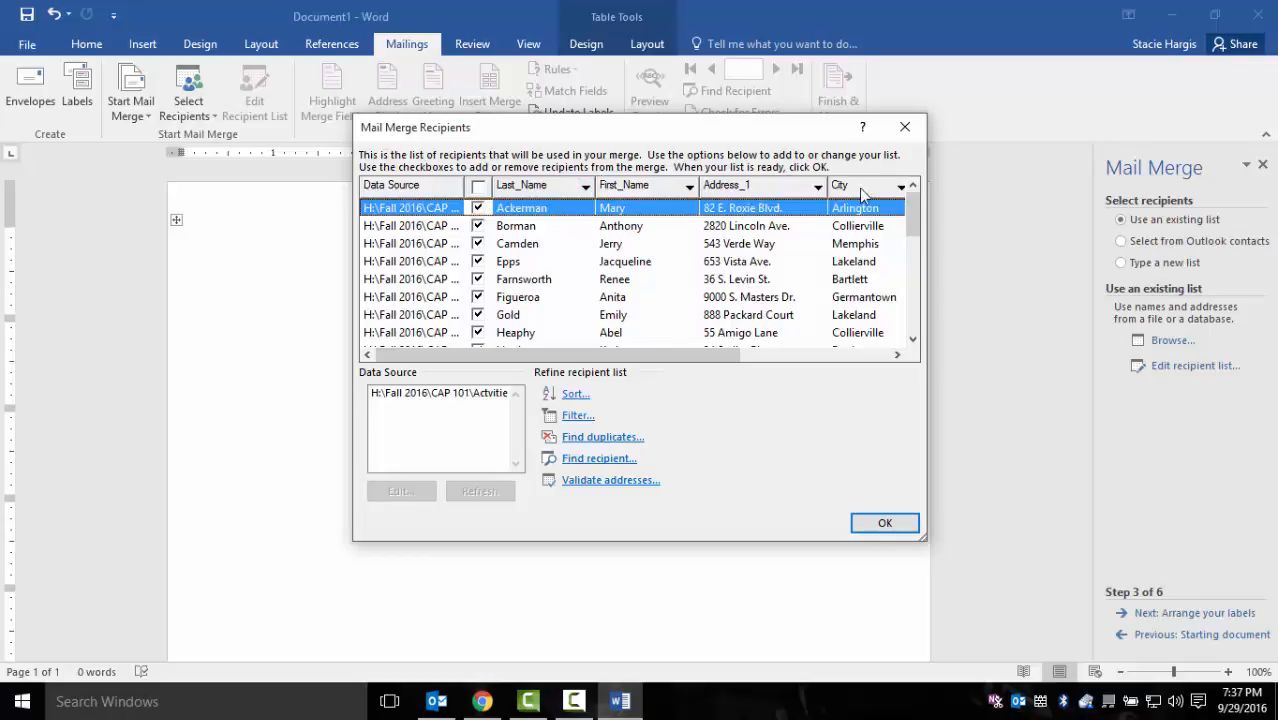
pyautogui.moveTo(580, 355); pyautogui.dragTo(537, 360)
pyautogui.click(871, 527)
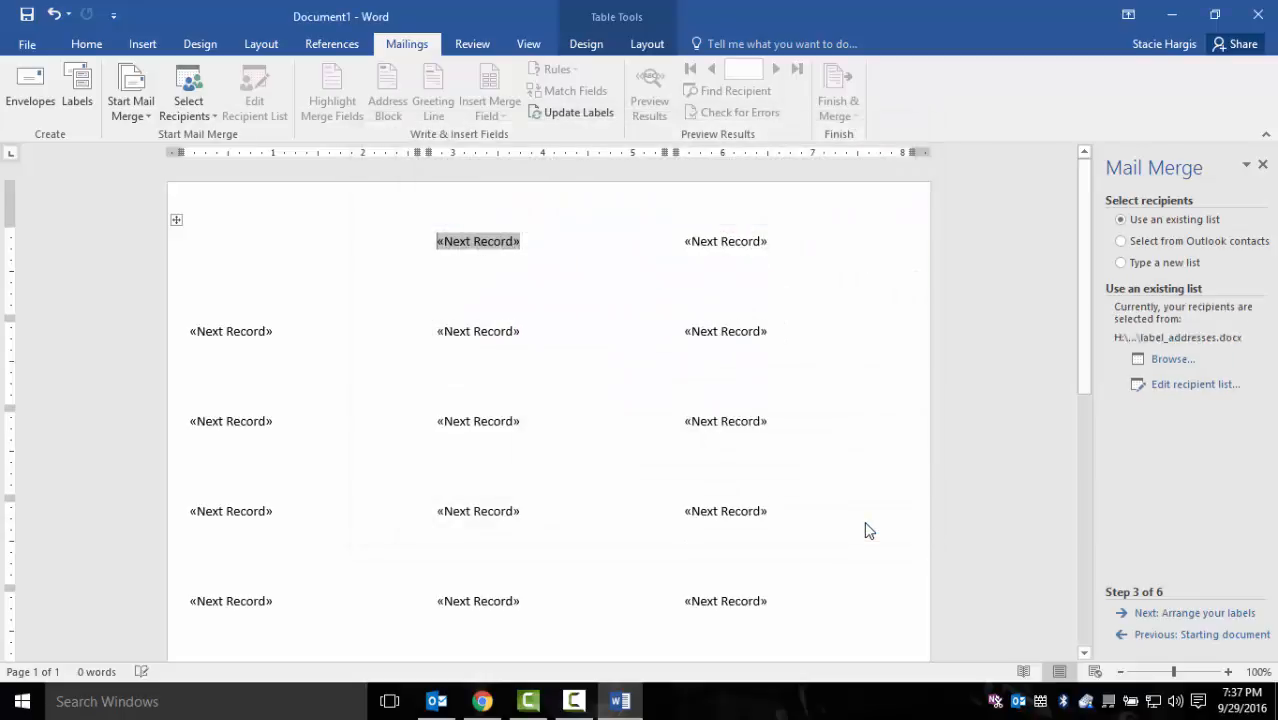
# Step: Place the insertion point in the empty first label and proceed to the label arrangement stage
pyautogui.click(209, 238)
pyautogui.click(439, 241)
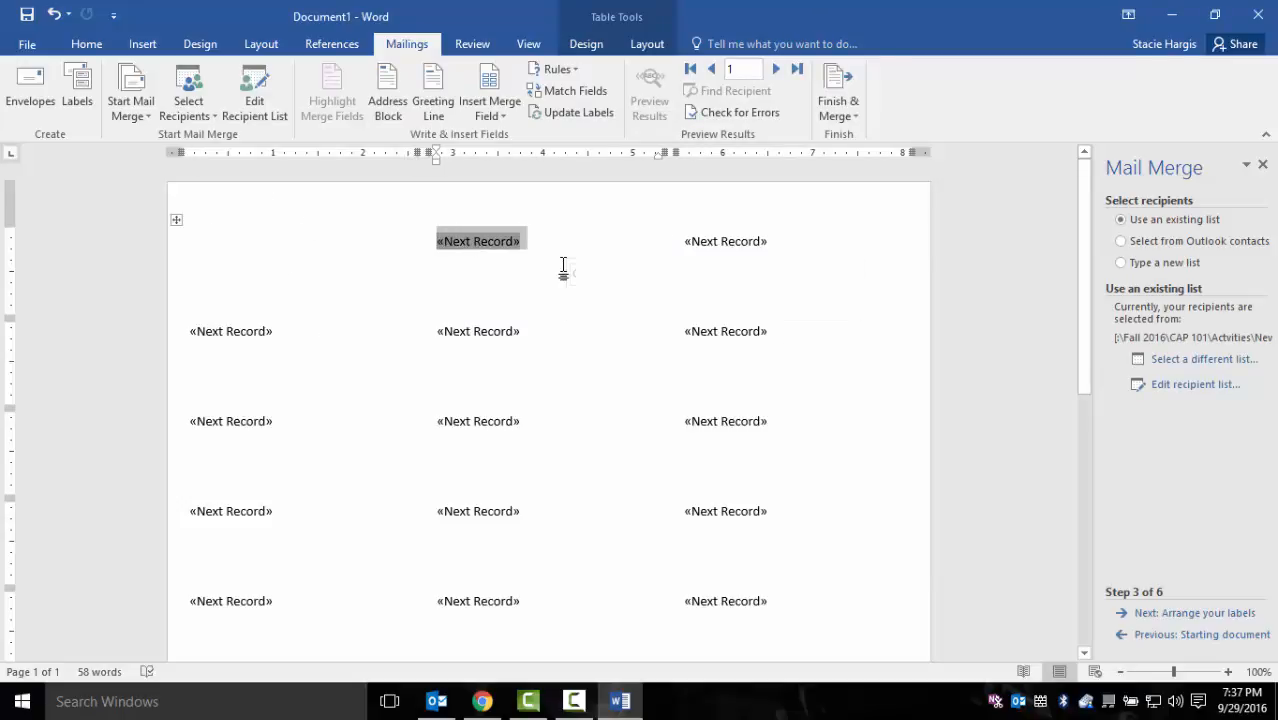
pyautogui.click(562, 268)
pyautogui.click(251, 249)
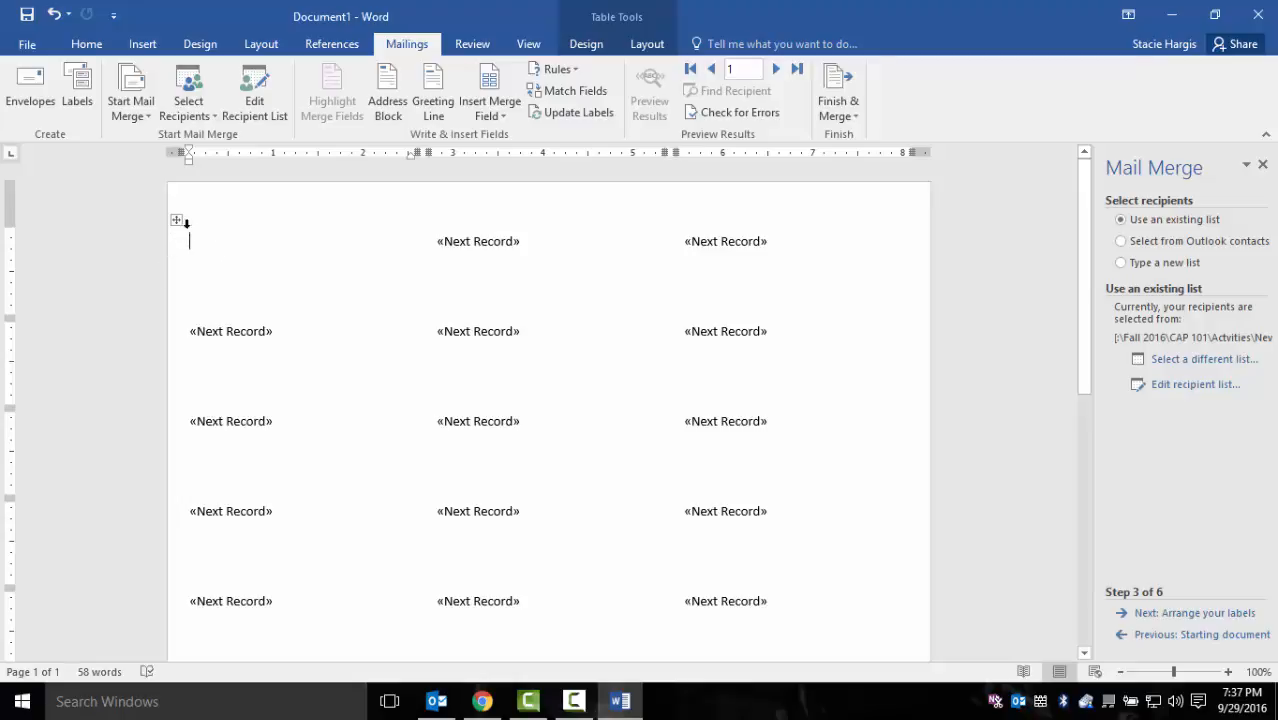
pyautogui.click(1171, 614)
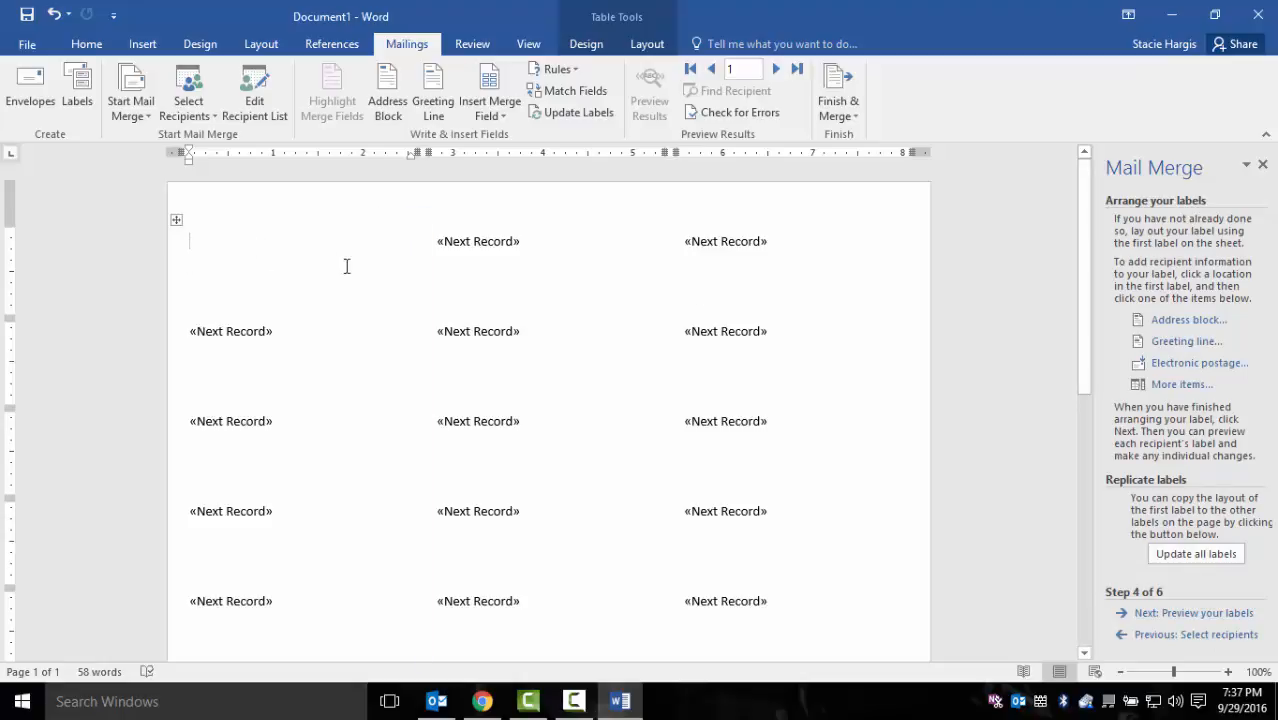
# Step: Start an address block in the first label, comparing recipient name formats and choosing the full first name, last name and suffix format
pyautogui.click(1195, 322)
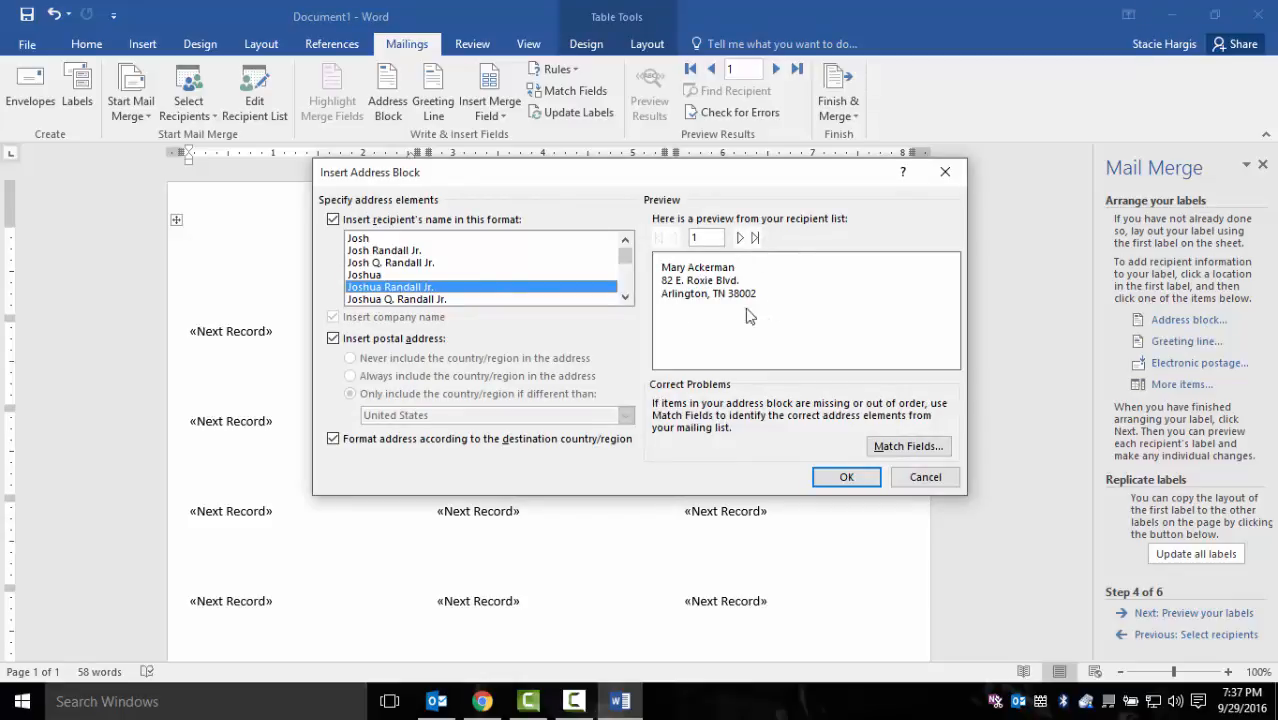
pyautogui.click(445, 251)
pyautogui.click(419, 264)
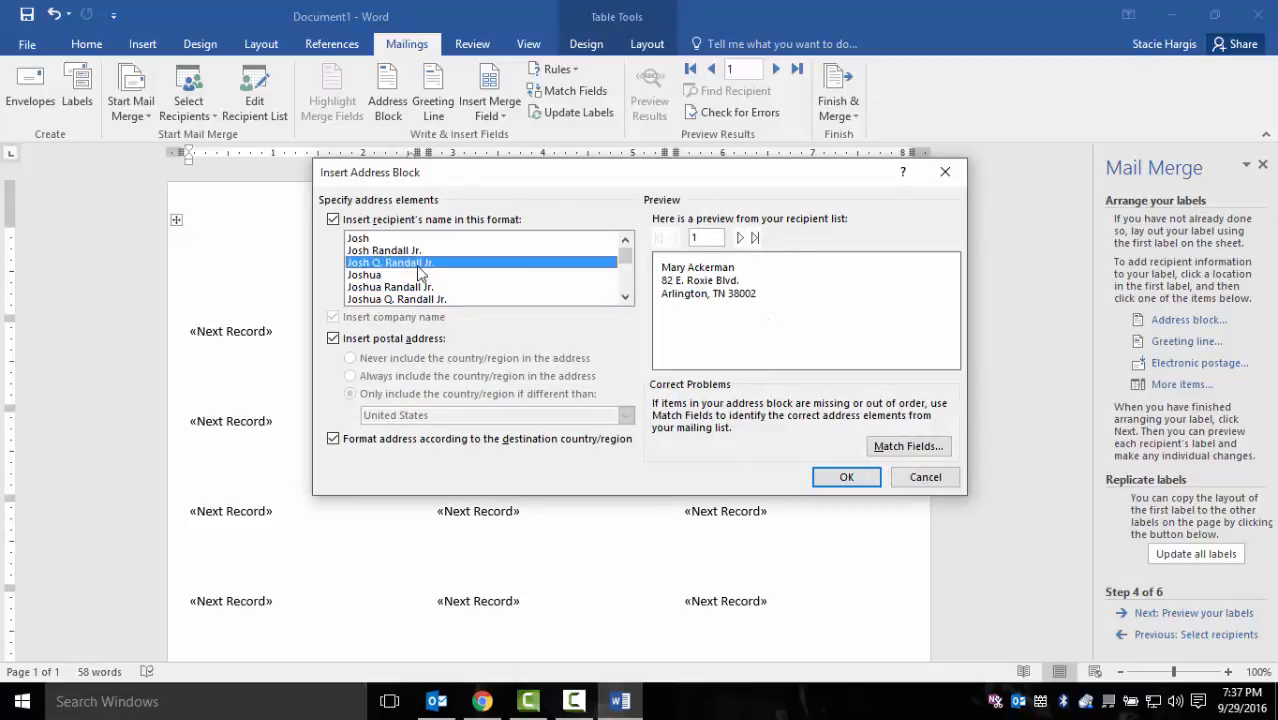
pyautogui.click(417, 274)
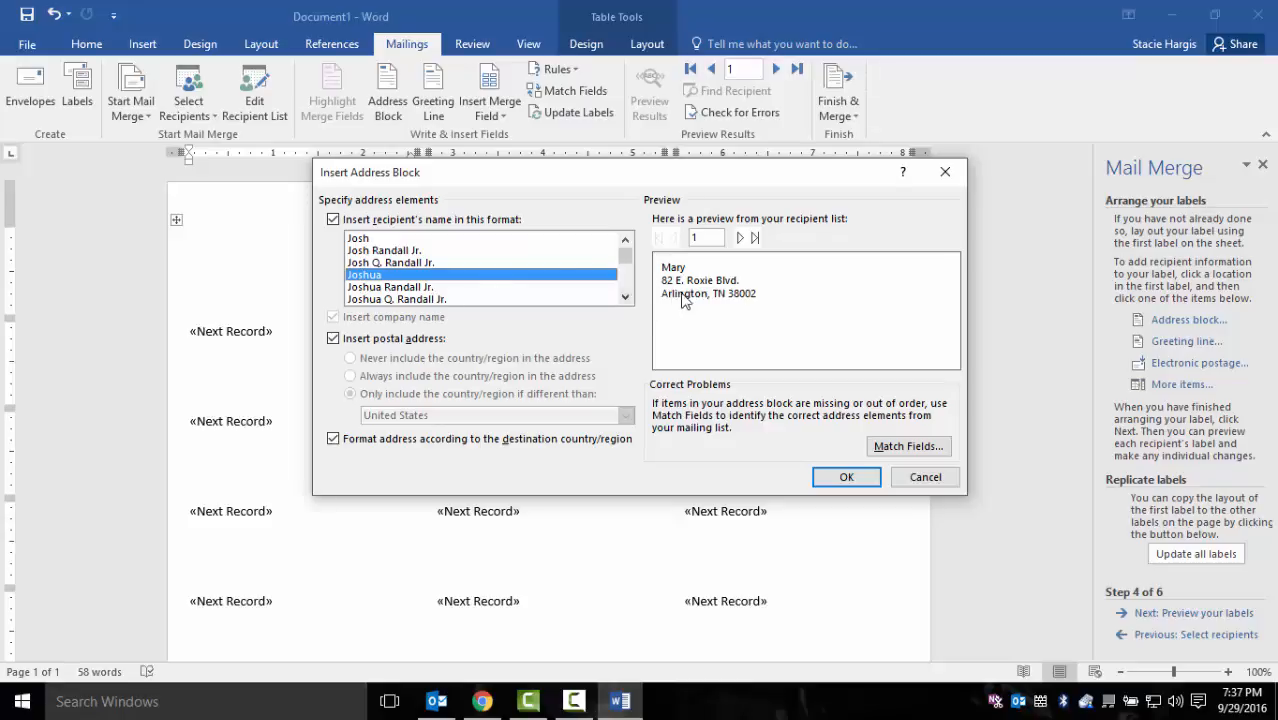
pyautogui.click(362, 288)
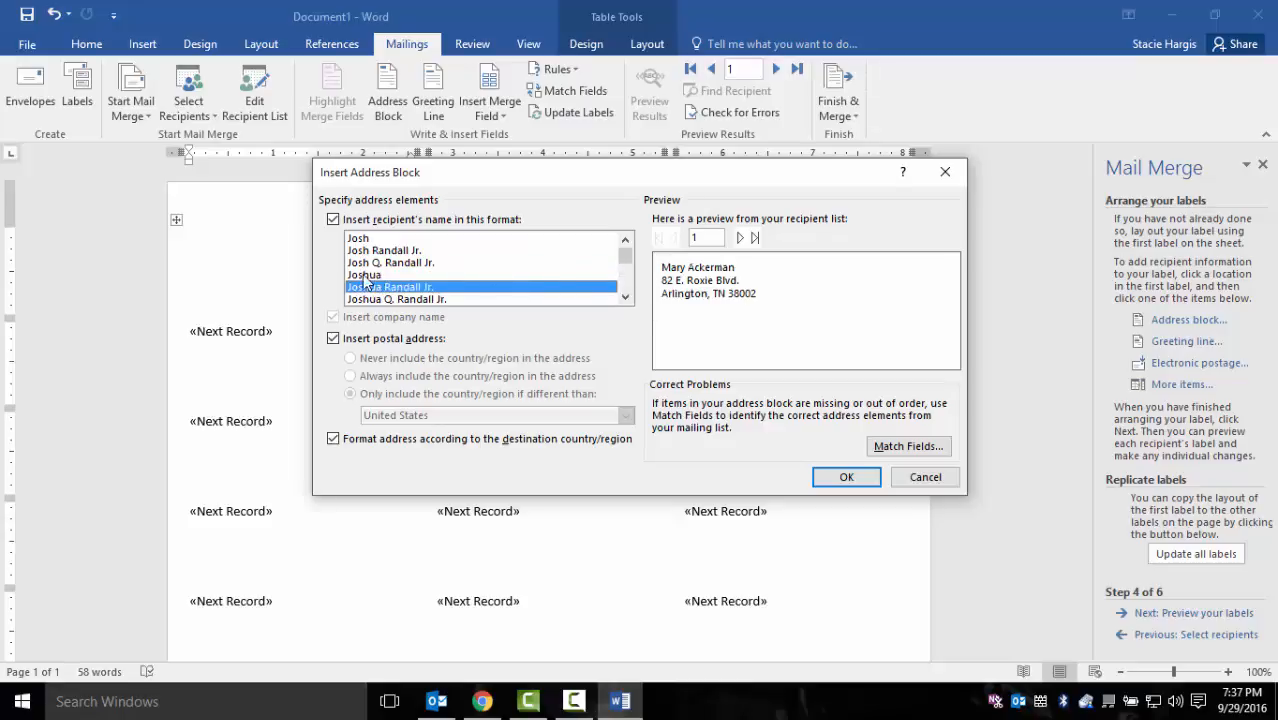
pyautogui.click(364, 275)
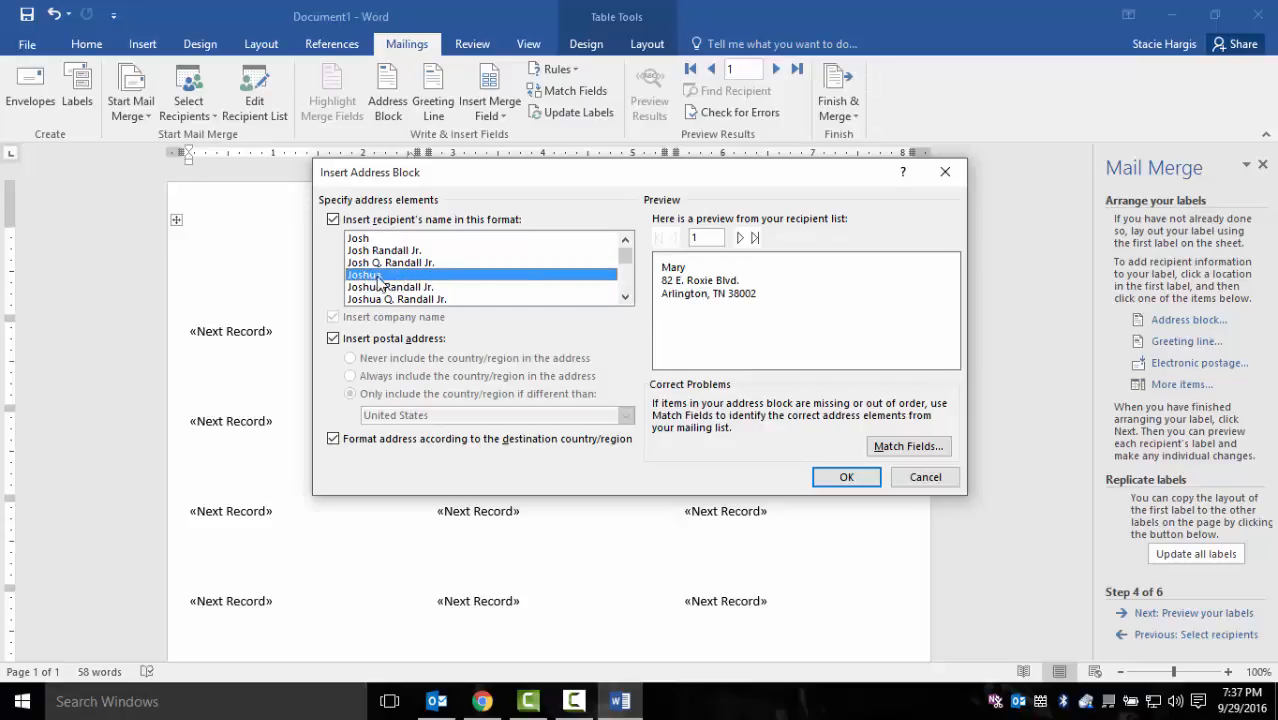
pyautogui.click(392, 288)
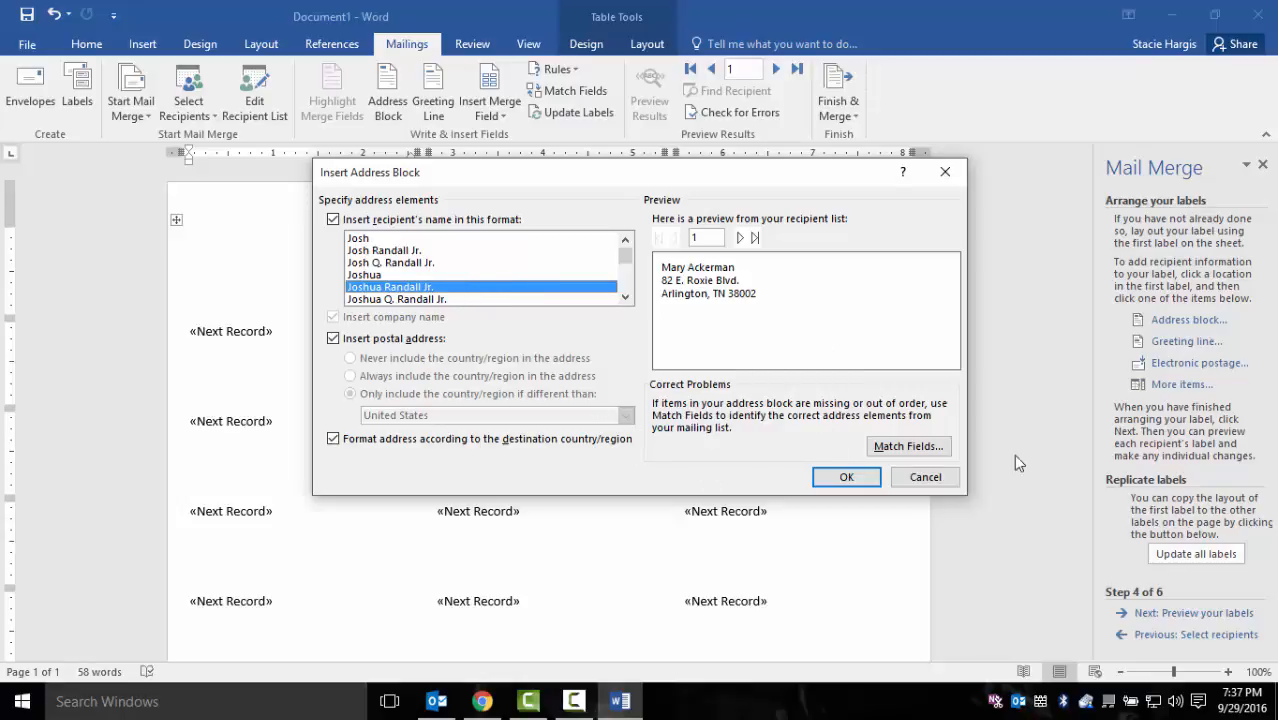
# Step: Match the Address 2 field to Unit and insert the address block into the first label
pyautogui.click(910, 447)
pyautogui.moveTo(657, 120); pyautogui.dragTo(433, 112)
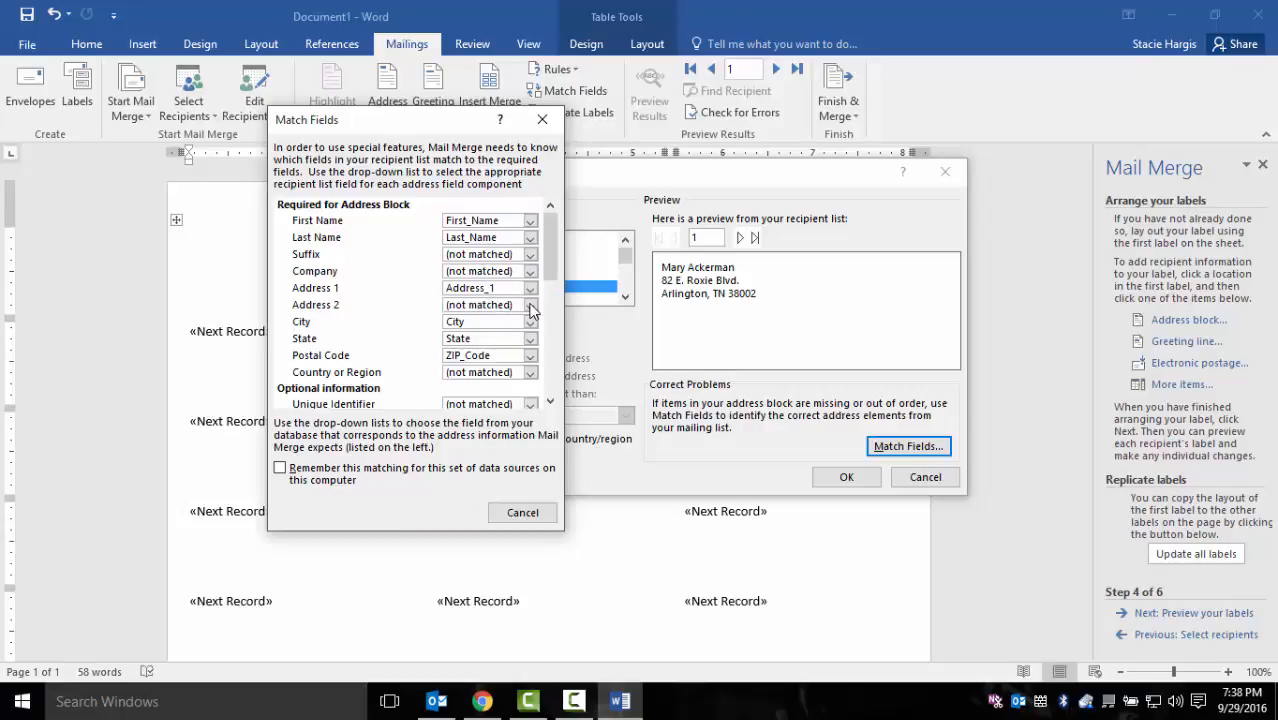
pyautogui.click(498, 308)
pyautogui.click(428, 390)
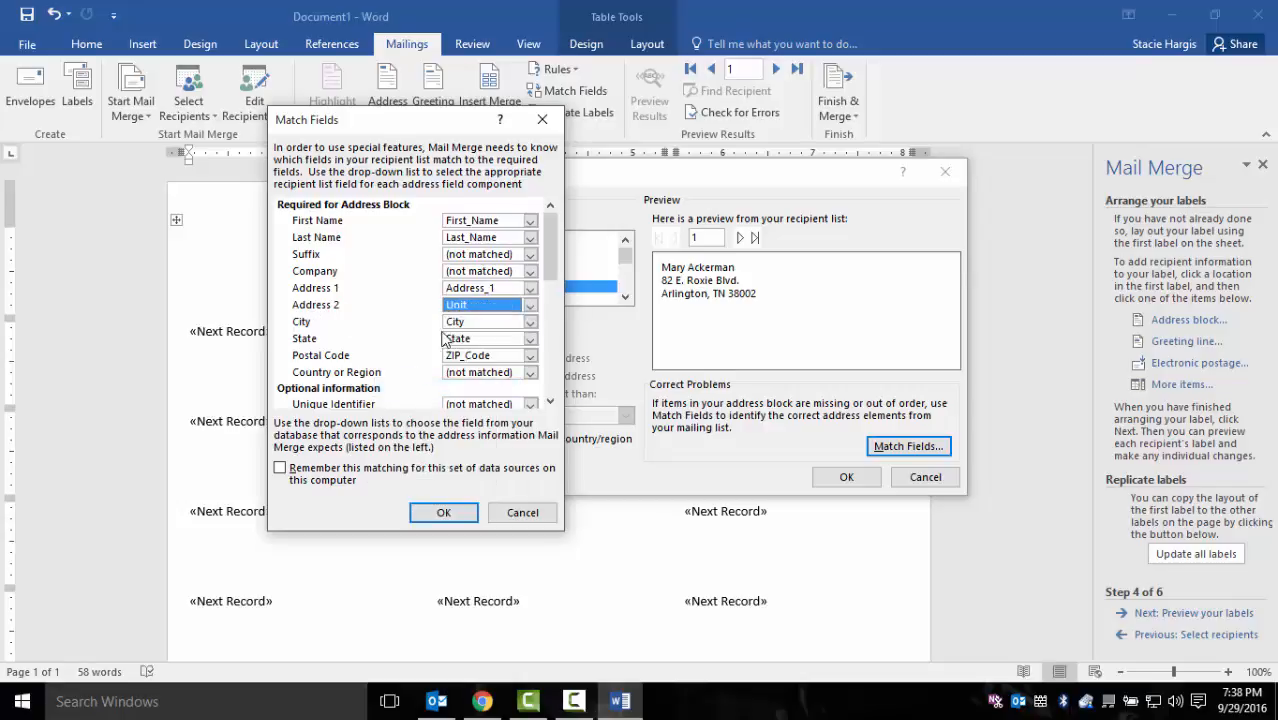
pyautogui.click(450, 513)
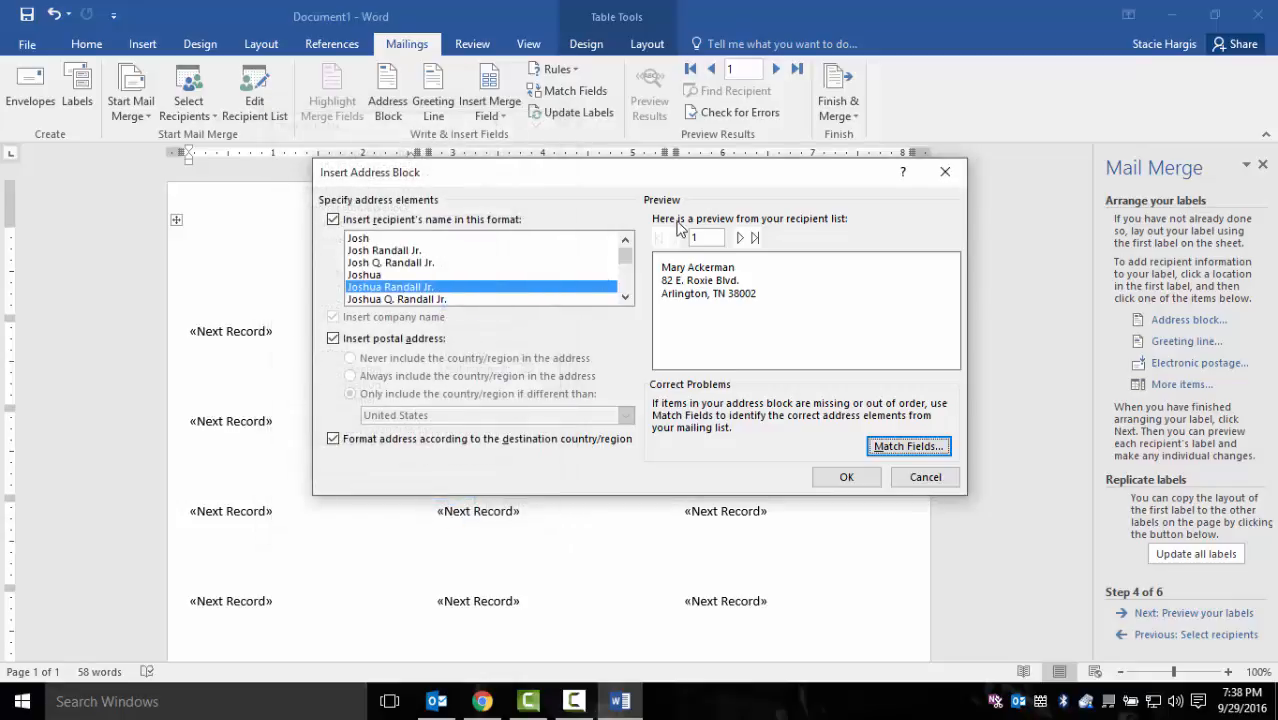
pyautogui.click(835, 477)
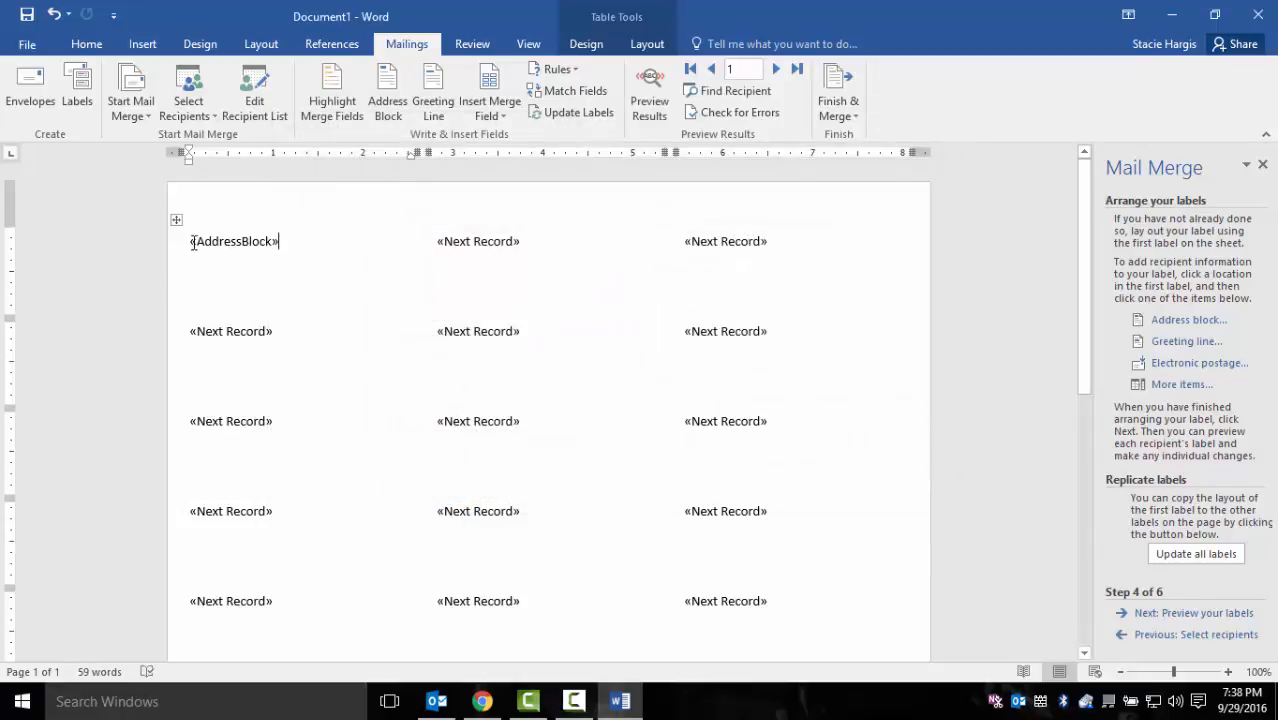
# Step: Replicate the first label's address block to all labels and check the fields in the second label
pyautogui.moveTo(238, 242); pyautogui.dragTo(288, 248)
pyautogui.click(287, 249)
pyautogui.click(1187, 555)
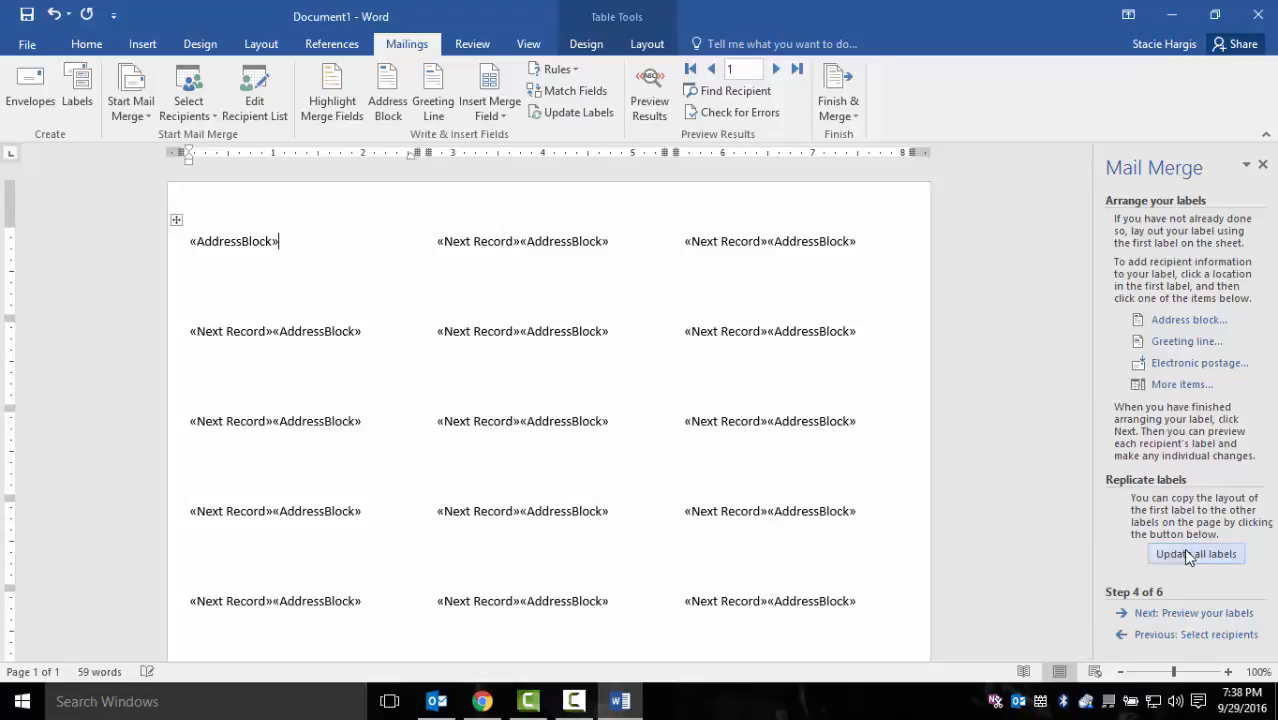
pyautogui.click(512, 241)
pyautogui.click(596, 241)
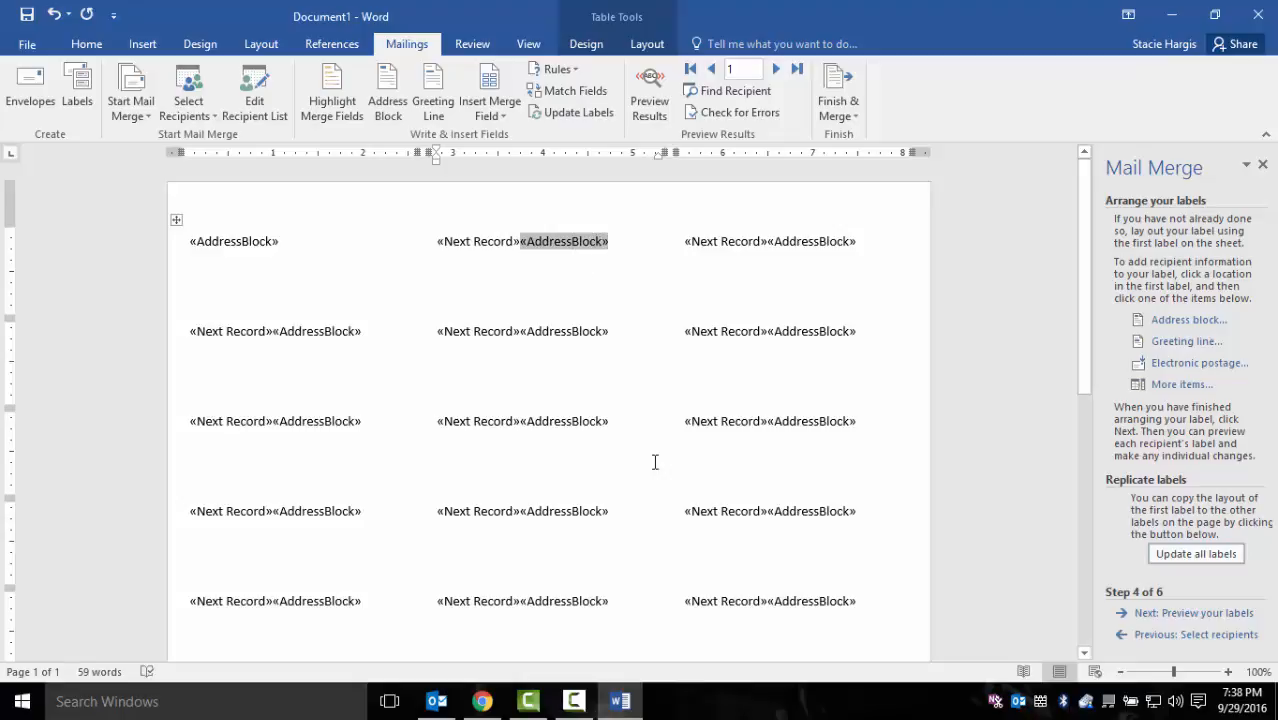
# Step: Preview the merged labels and remove the space before paragraphs throughout the label table
pyautogui.click(1145, 616)
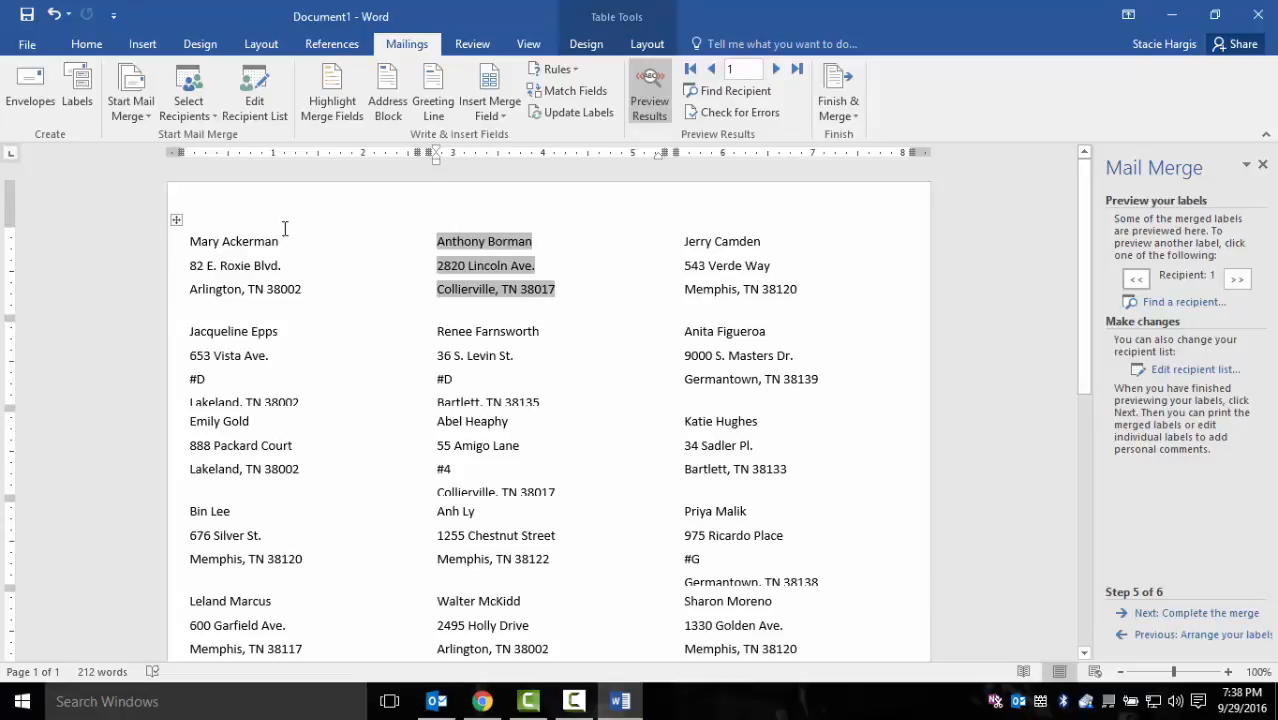
pyautogui.click(176, 219)
pyautogui.click(92, 50)
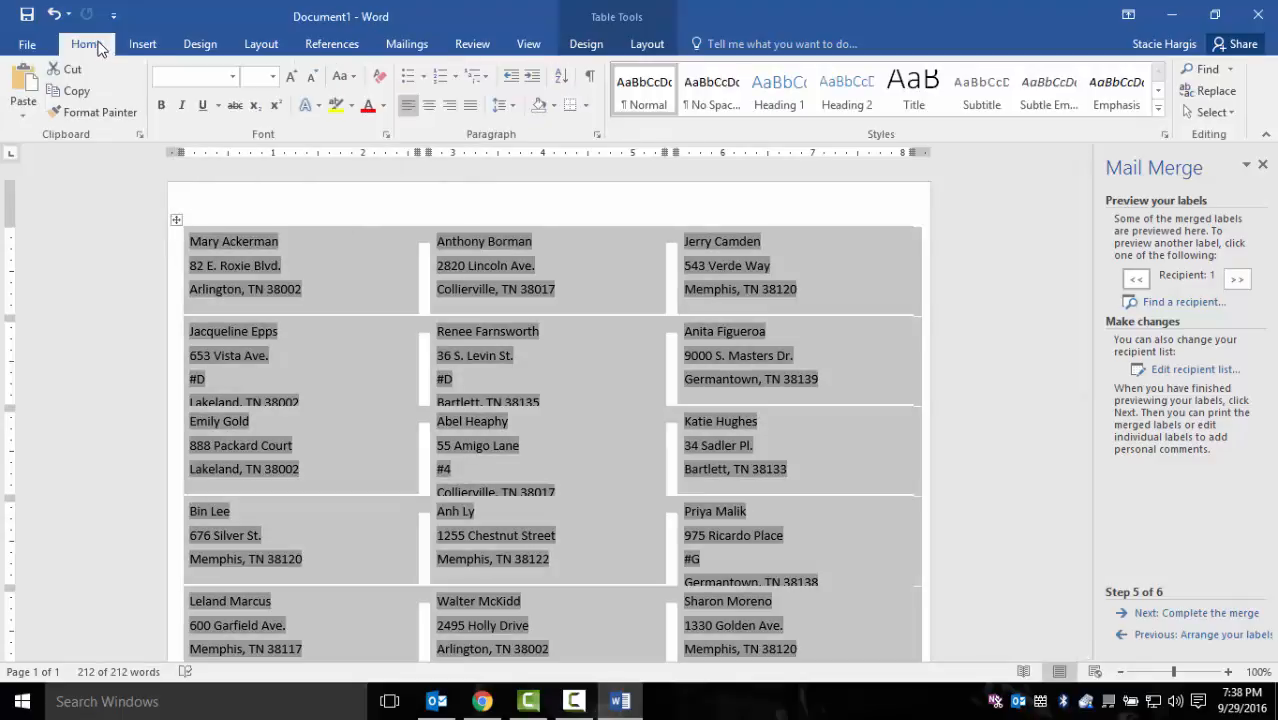
pyautogui.click(514, 106)
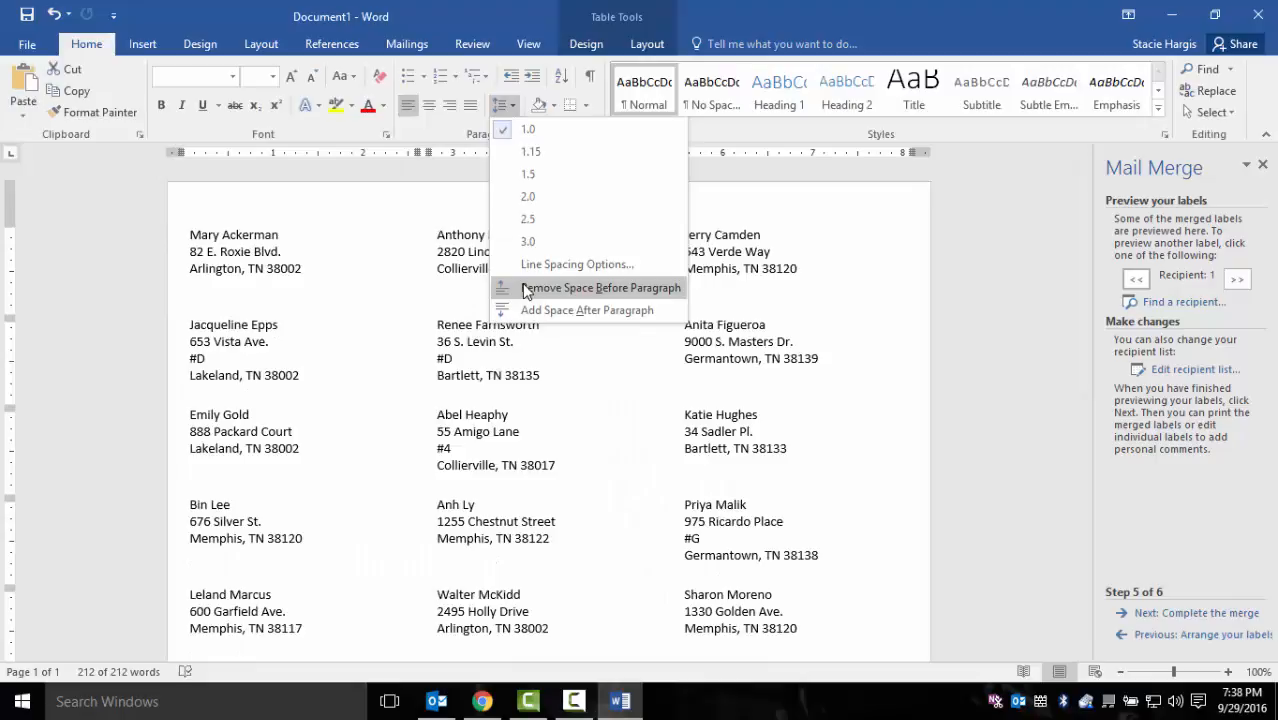
pyautogui.click(527, 288)
# Step: Check the four-line addresses in the middle column and proceed to the merge completion stage
pyautogui.tripleClick(556, 331)
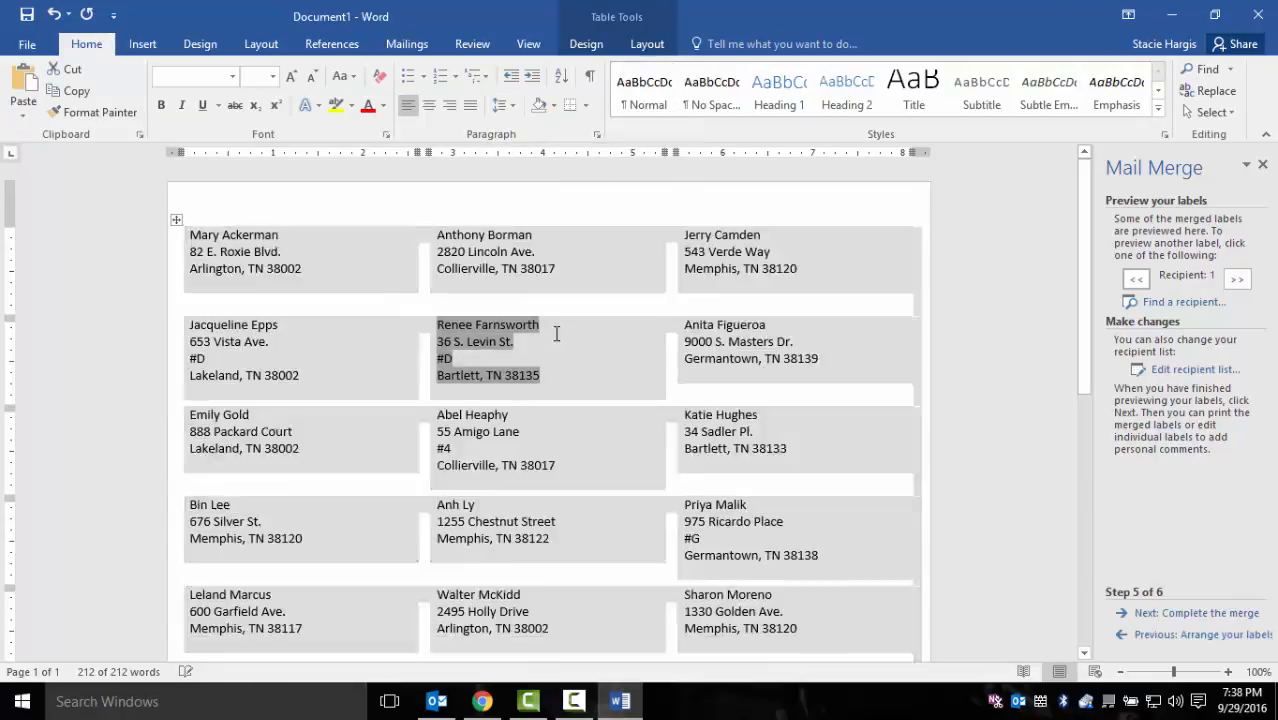
pyautogui.tripleClick(603, 445)
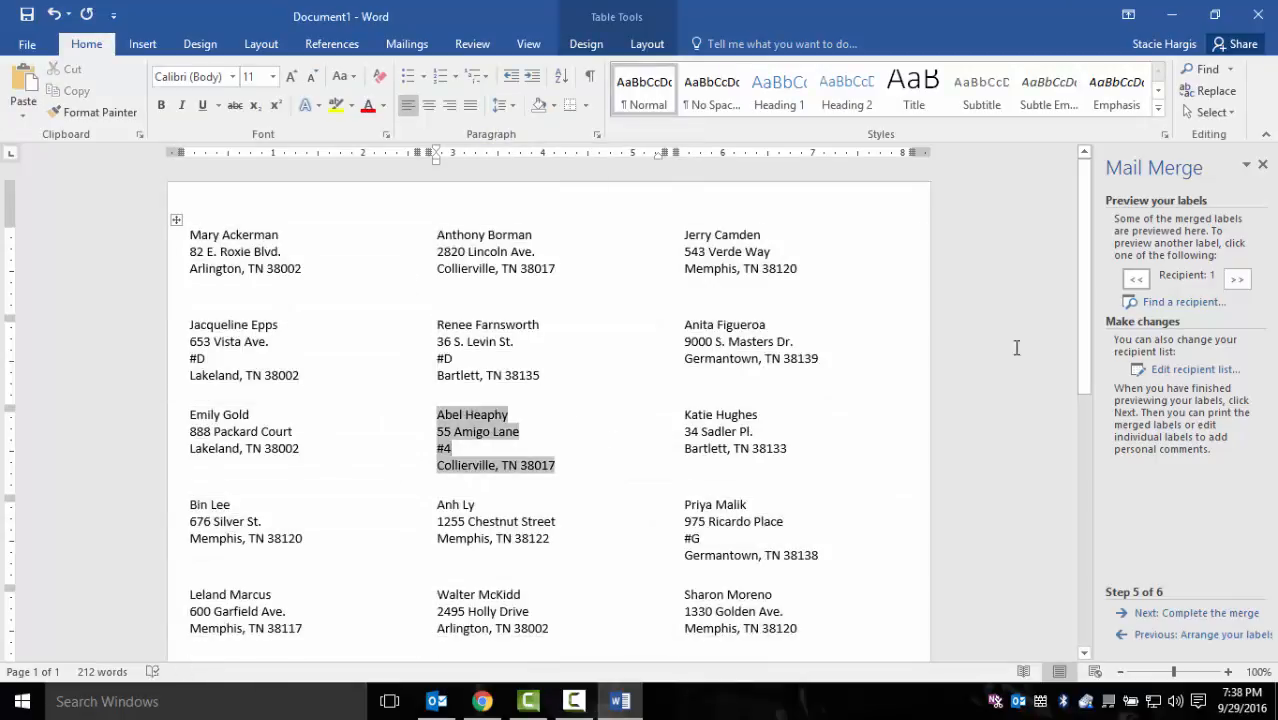
pyautogui.click(1187, 613)
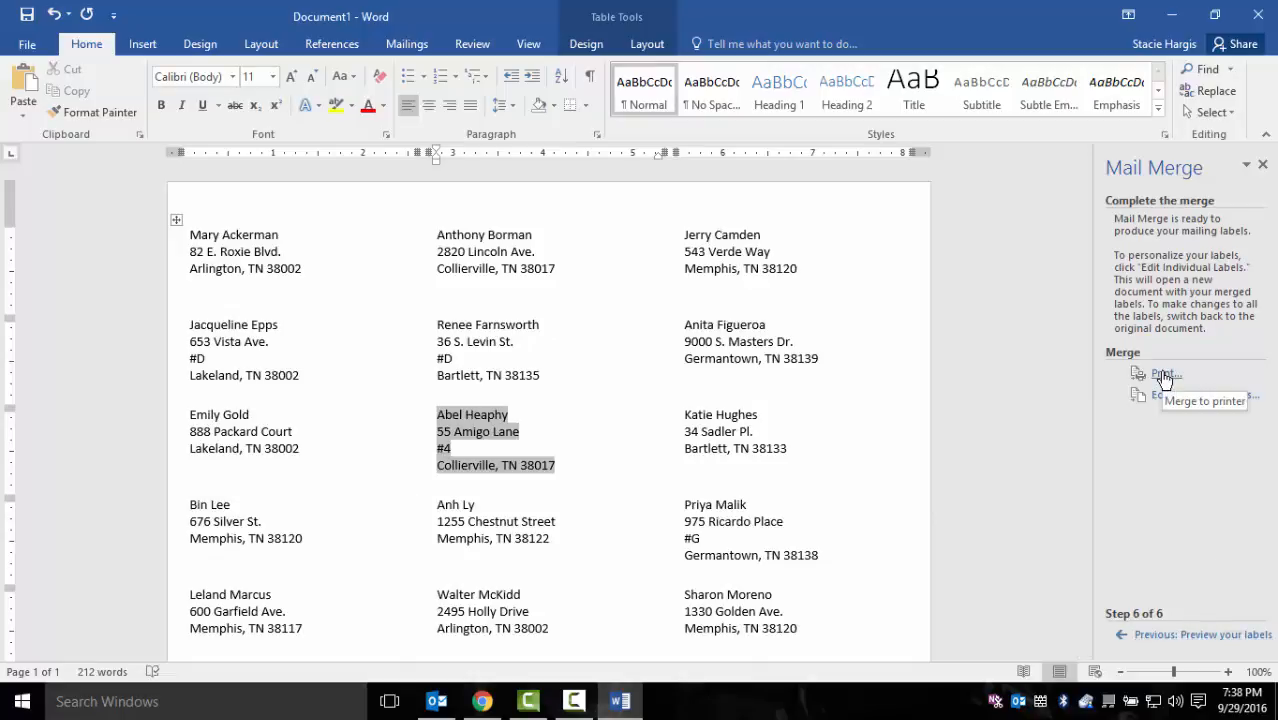
pyautogui.click(793, 470)
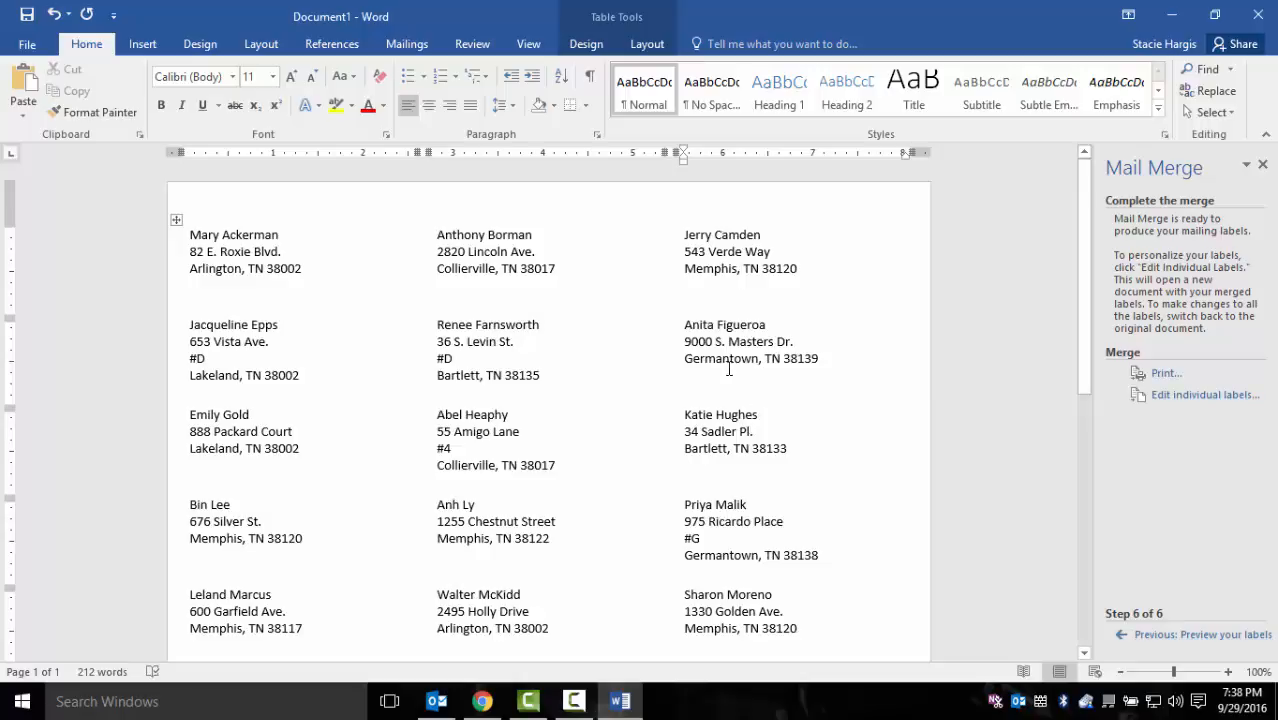